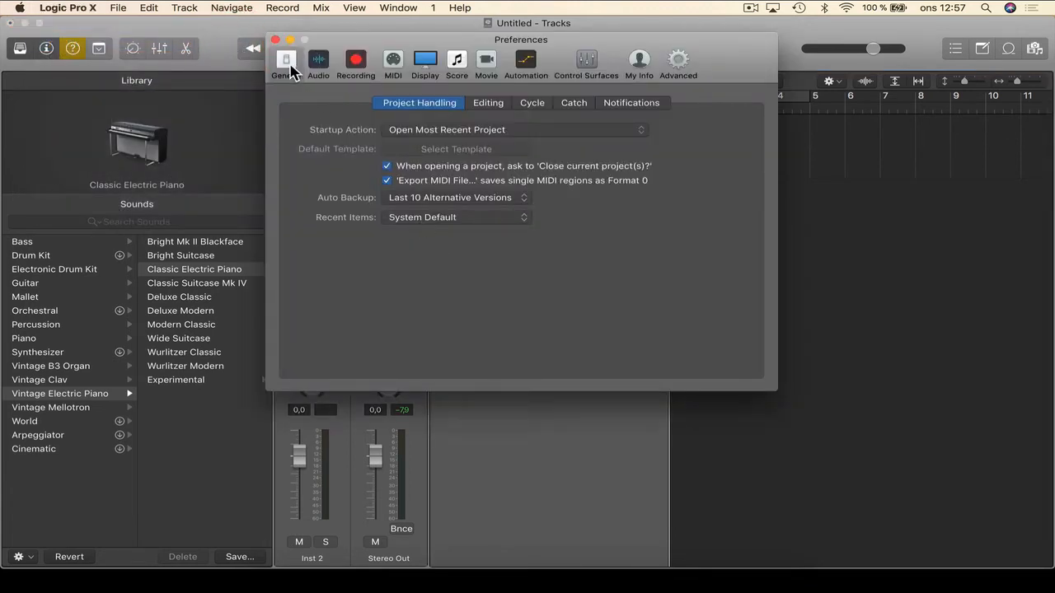
- Examine the Startup Action choices in the Project Handling preferences and the file commands for creating and opening projects
{"action": "left_click_drag", "start_coordinate": [347, 42], "coordinate": [308, 45]}
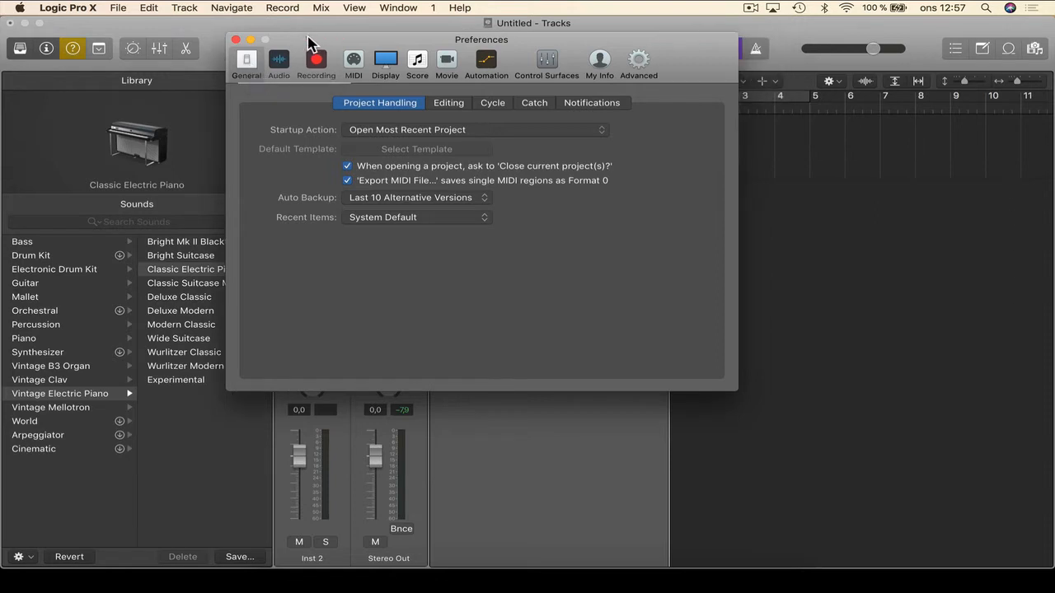
{"action": "left_click", "coordinate": [366, 103]}
{"action": "mouse_move", "coordinate": [367, 137]}
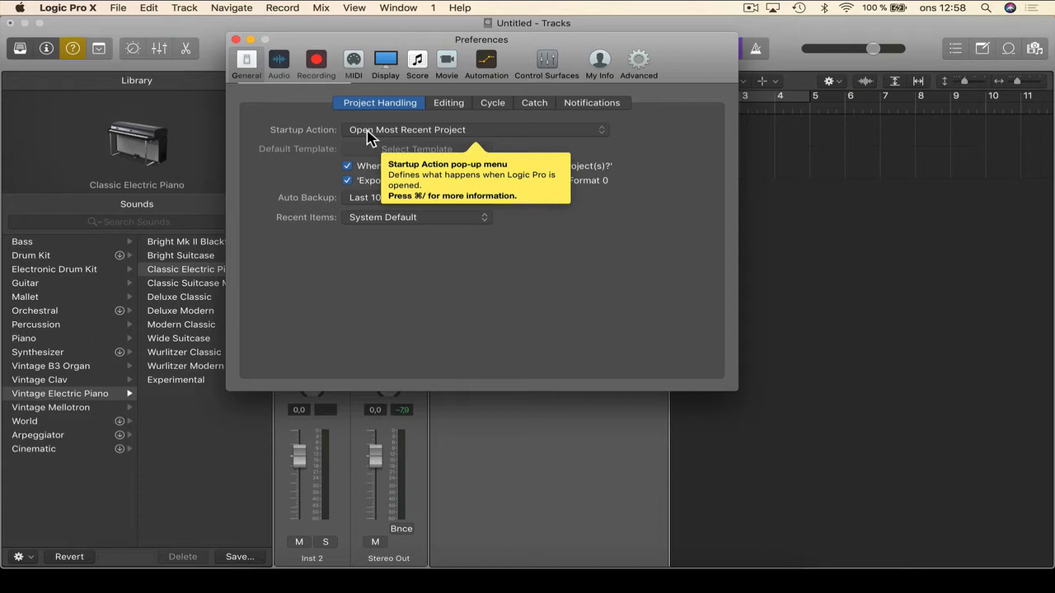
{"action": "left_click", "coordinate": [367, 134]}
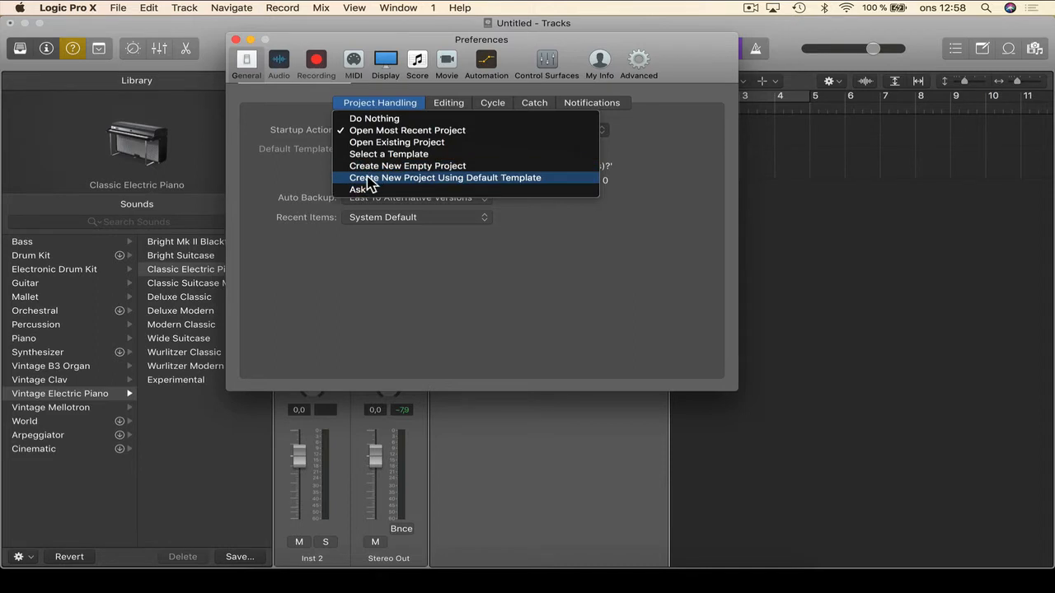
{"action": "left_click", "coordinate": [294, 176]}
{"action": "left_click", "coordinate": [387, 130]}
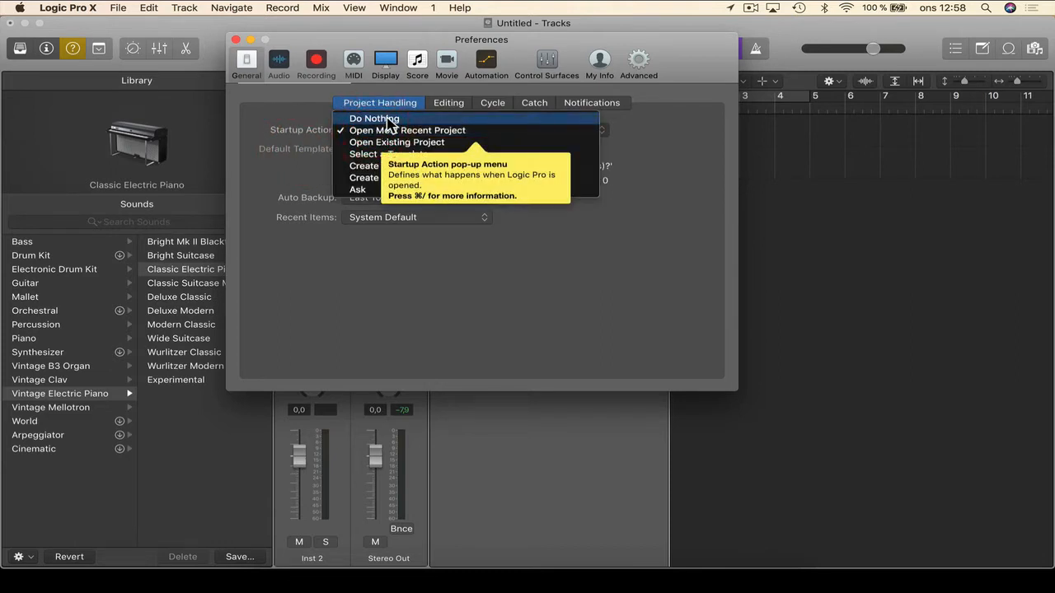
{"action": "left_click", "coordinate": [282, 99]}
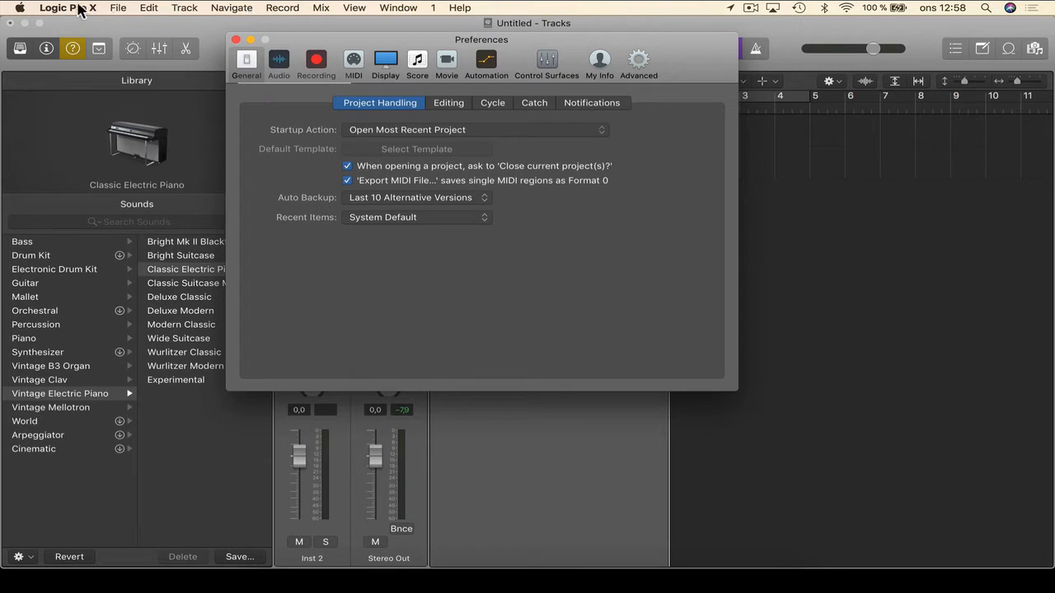
{"action": "left_click", "coordinate": [116, 9]}
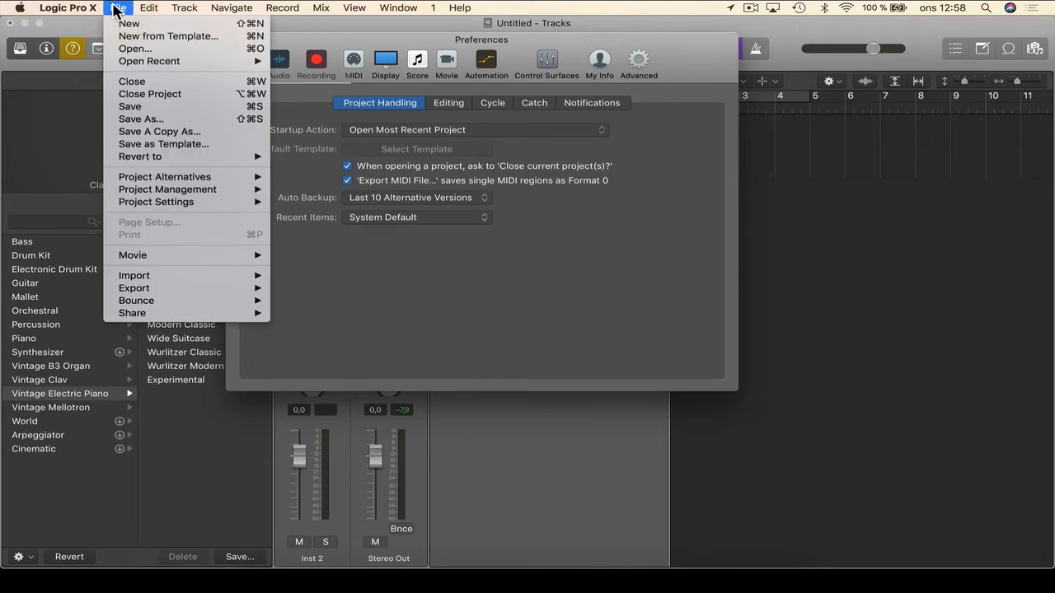
{"action": "left_click", "coordinate": [118, 9]}
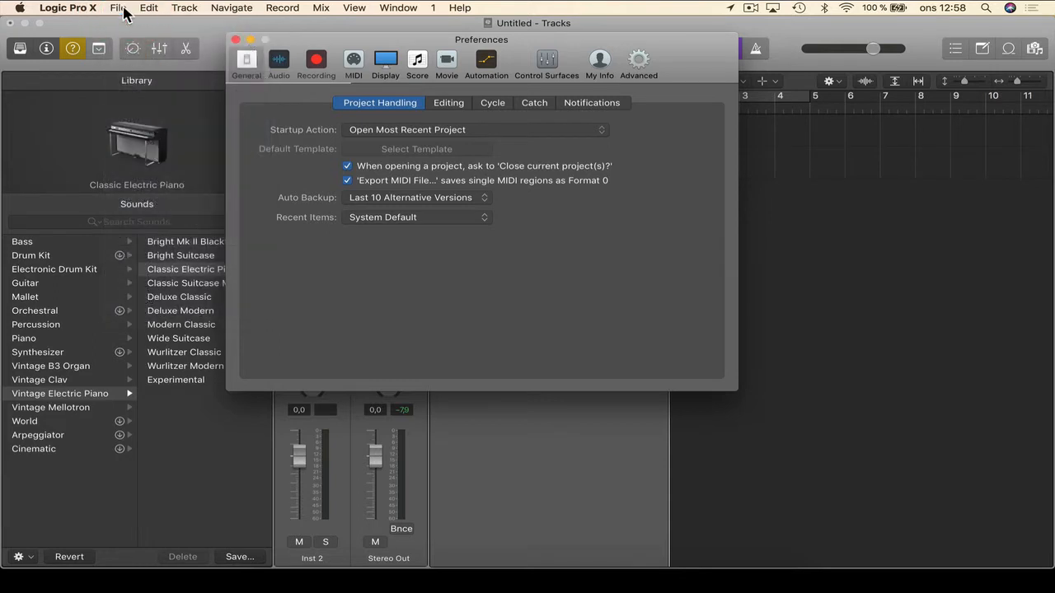
{"action": "left_click", "coordinate": [370, 132]}
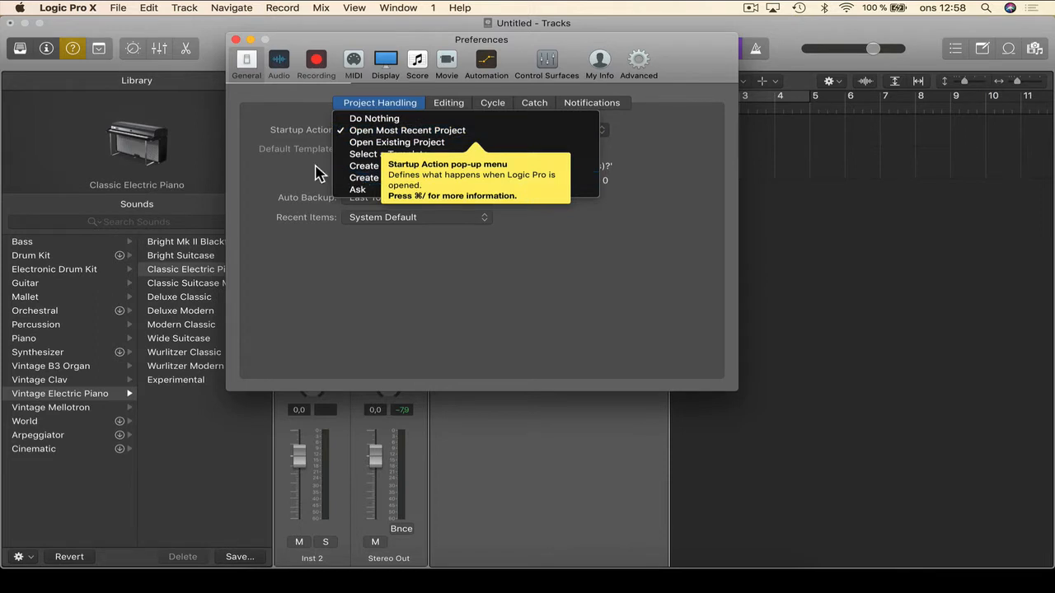
{"action": "left_click", "coordinate": [290, 162]}
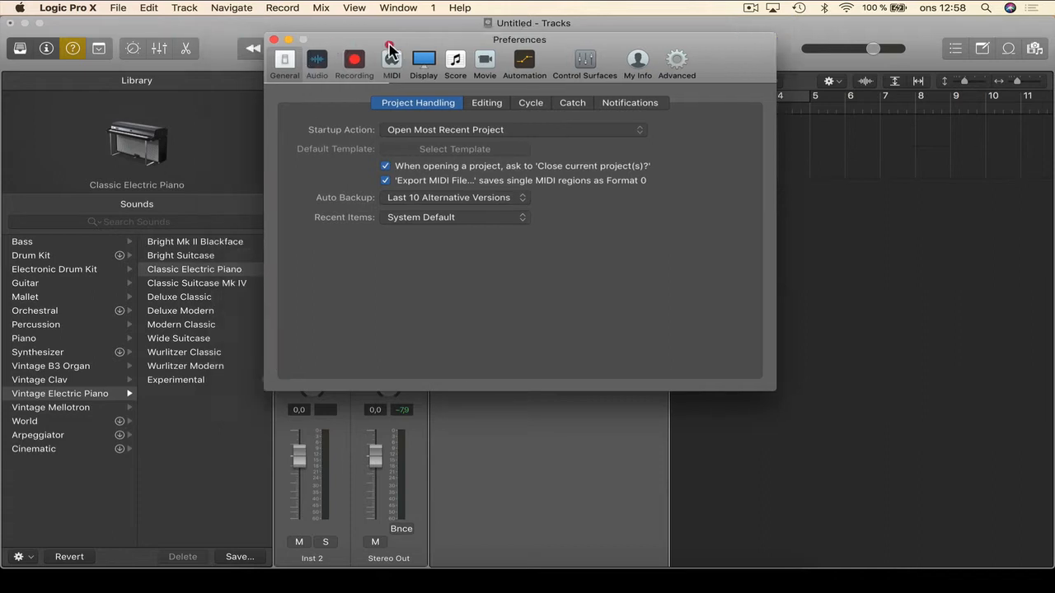
- Set the Startup Action preference to Create New Project Using Default Template
{"action": "left_click_drag", "start_coordinate": [298, 46], "coordinate": [563, 74]}
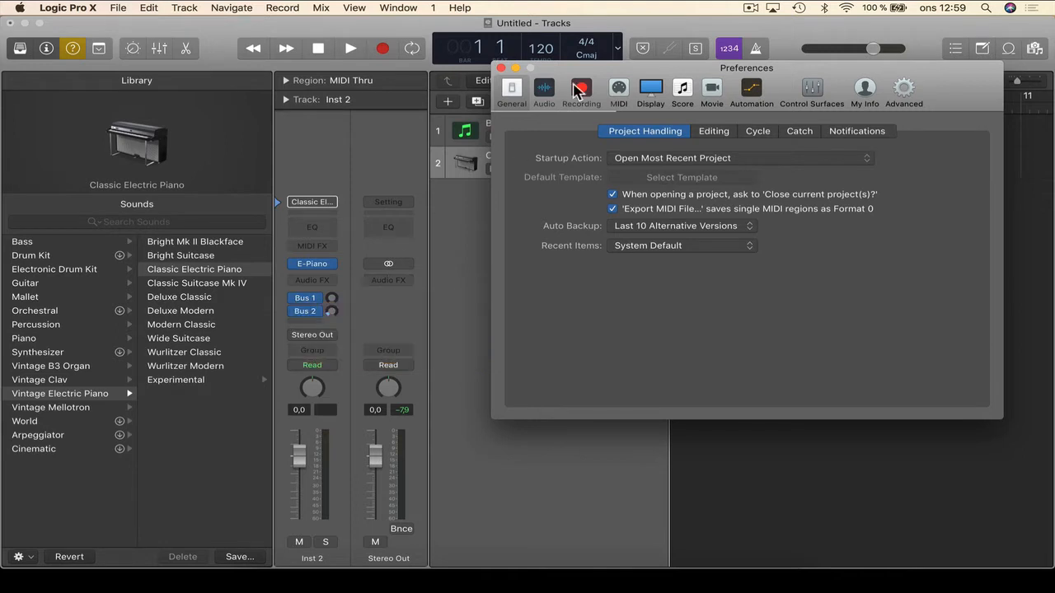
{"action": "left_click_drag", "start_coordinate": [605, 69], "coordinate": [363, 124]}
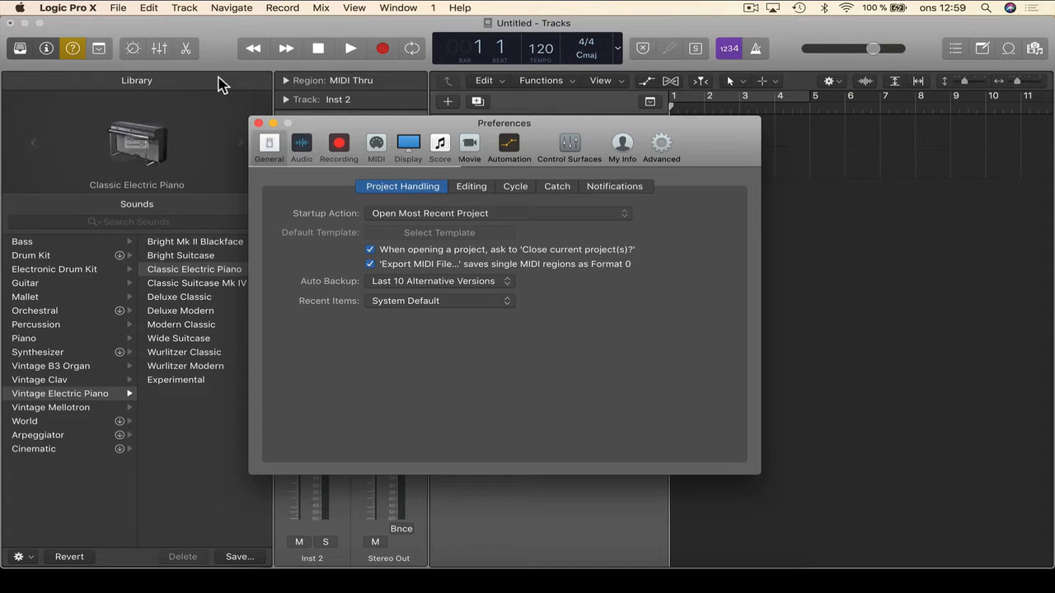
{"action": "left_click", "coordinate": [388, 215]}
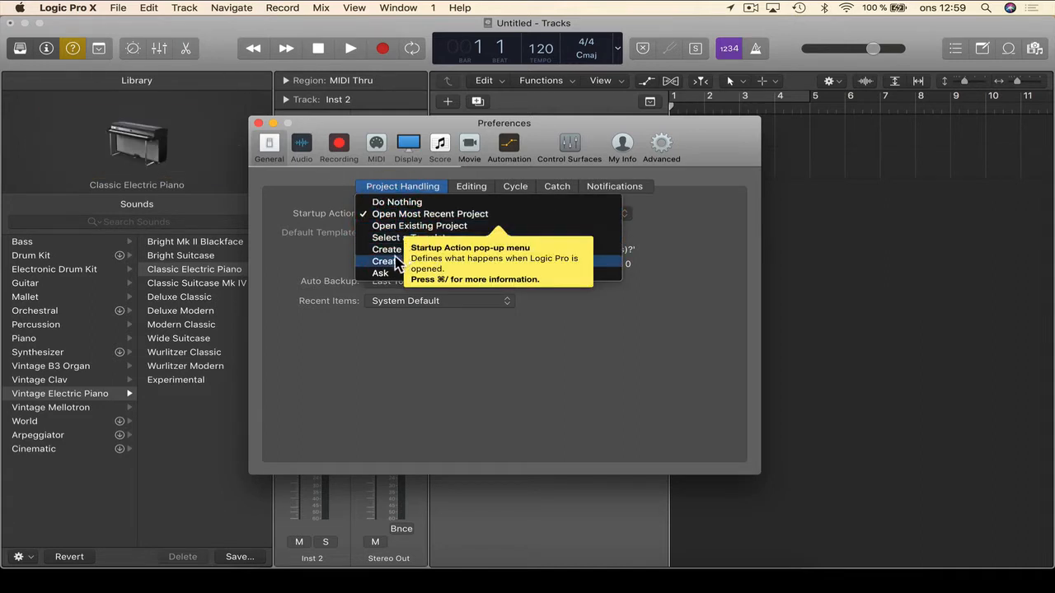
{"action": "left_click", "coordinate": [402, 252]}
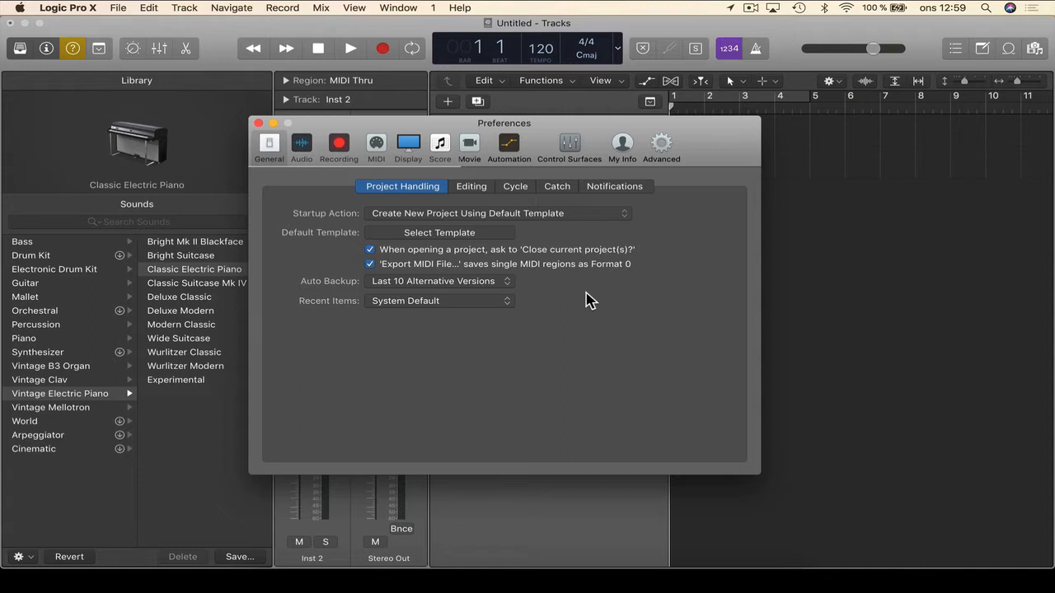
{"action": "left_click", "coordinate": [118, 8]}
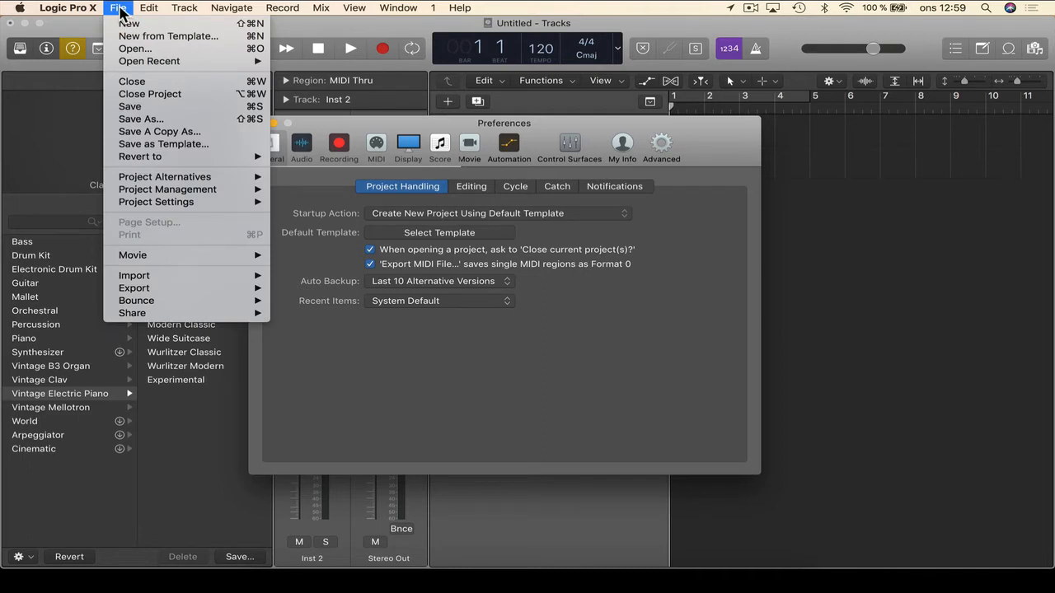
{"action": "left_click", "coordinate": [118, 8]}
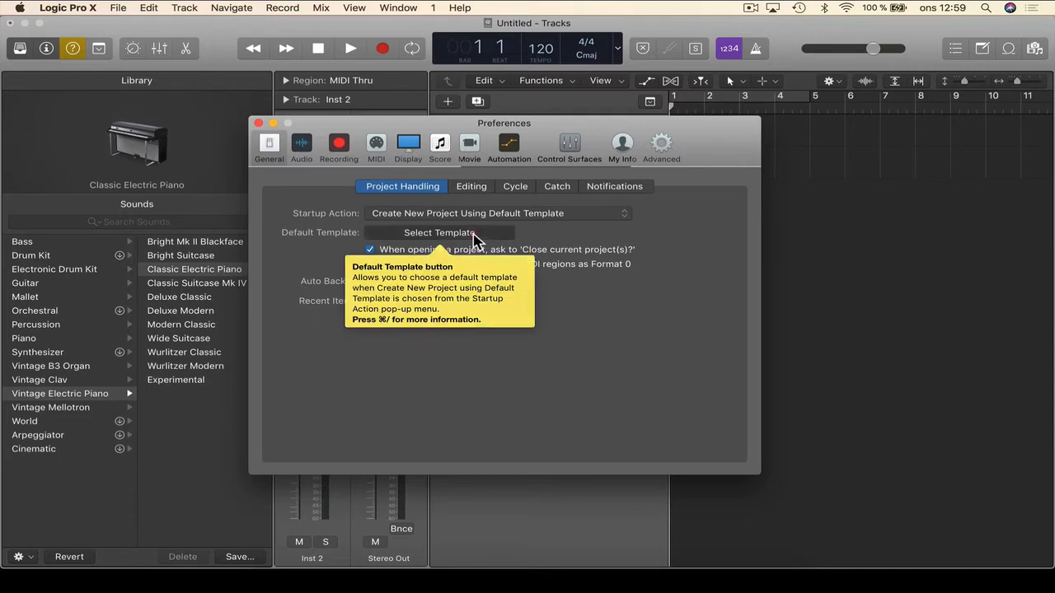
{"action": "left_click", "coordinate": [476, 237]}
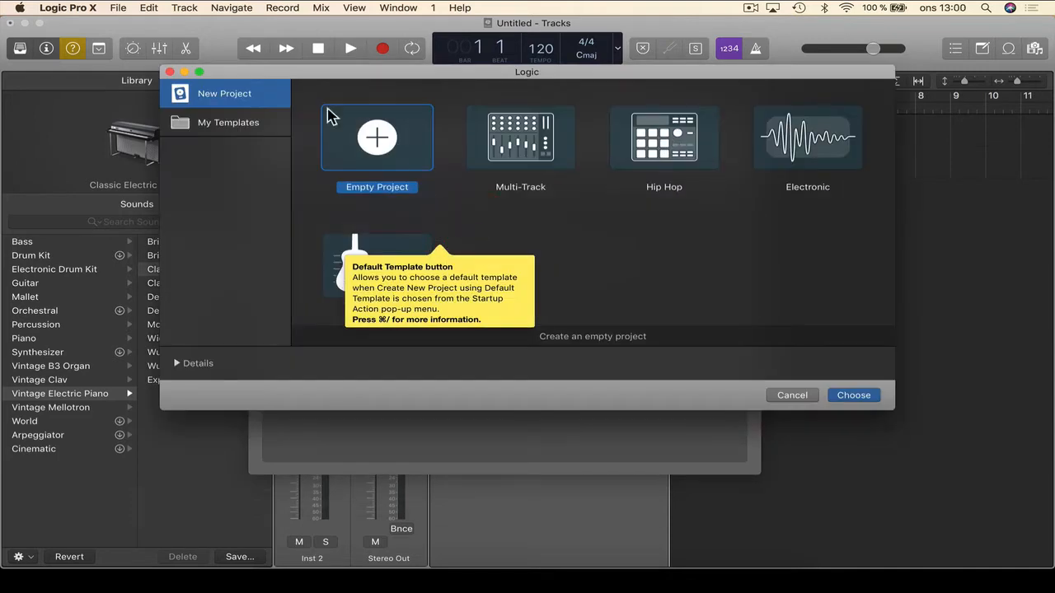
{"action": "left_click_drag", "start_coordinate": [275, 76], "coordinate": [311, 159]}
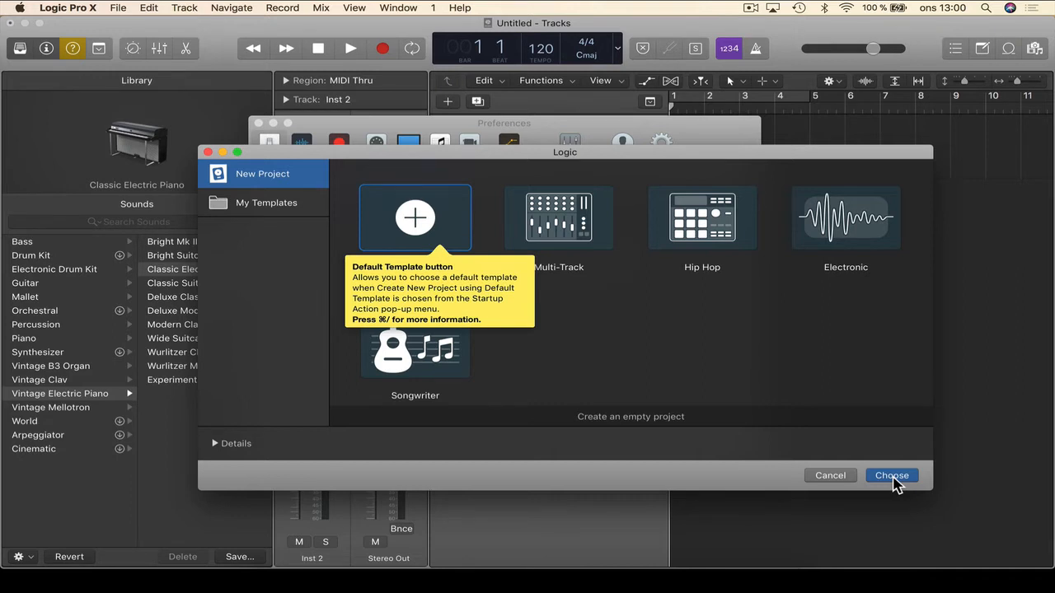
{"action": "left_click", "coordinate": [826, 485]}
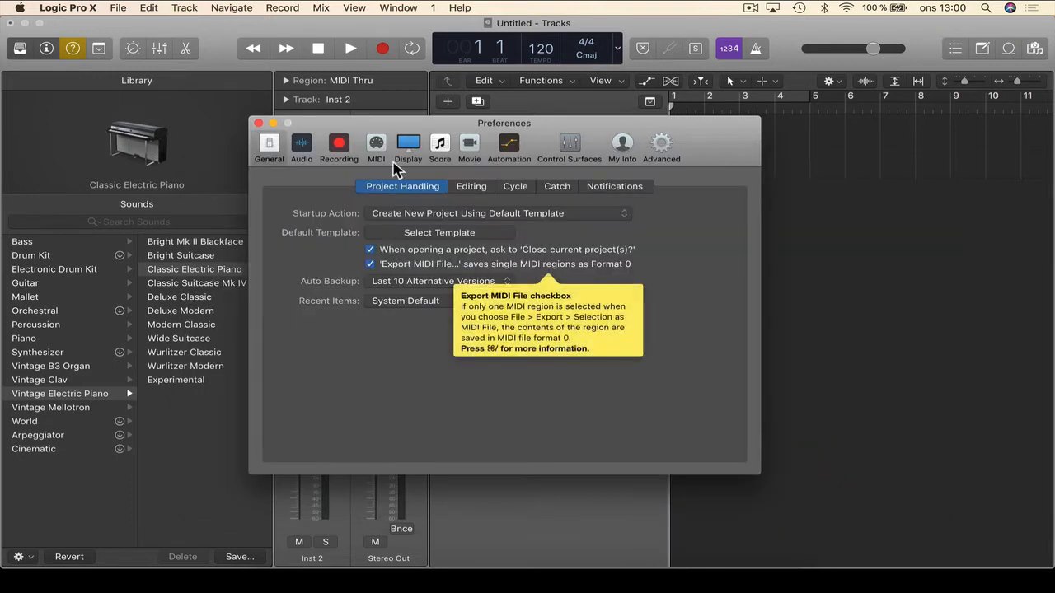
- Assign Empty Project as the default template for projects created at startup
{"action": "left_click_drag", "start_coordinate": [339, 136], "coordinate": [396, 134]}
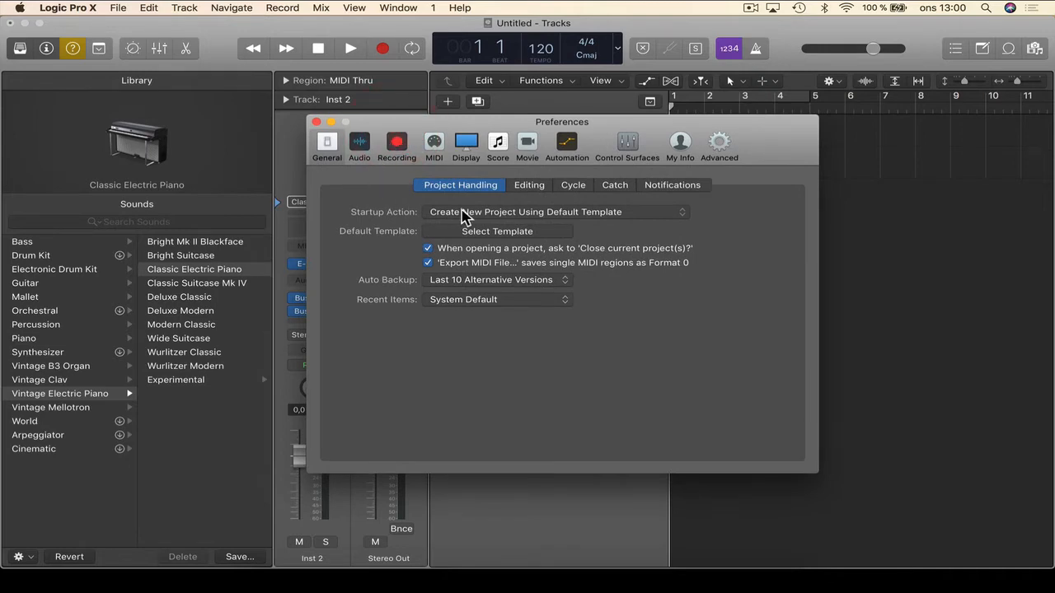
{"action": "left_click", "coordinate": [458, 234]}
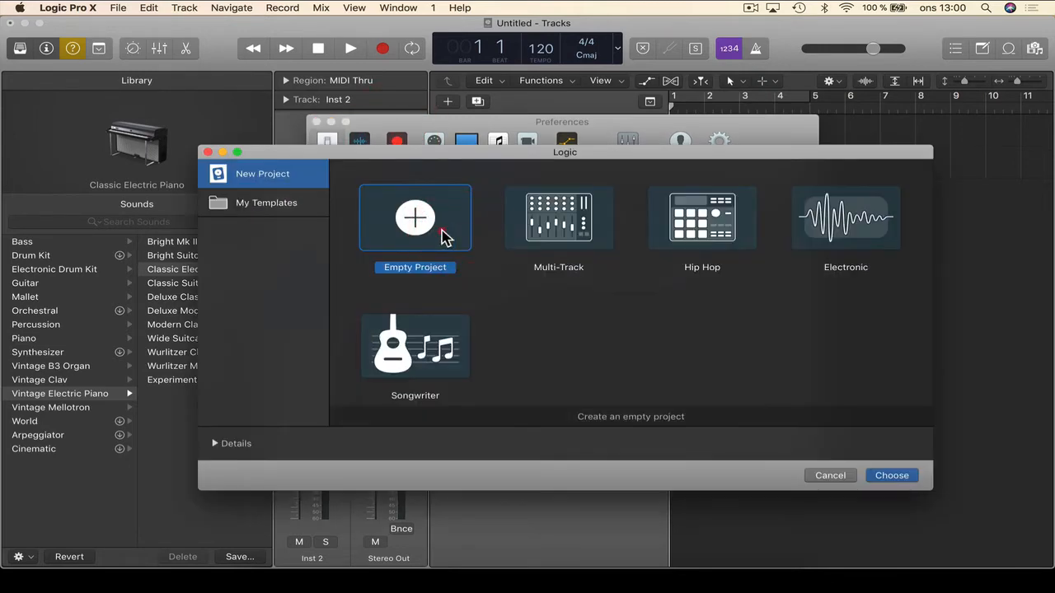
{"action": "double_click", "coordinate": [442, 235]}
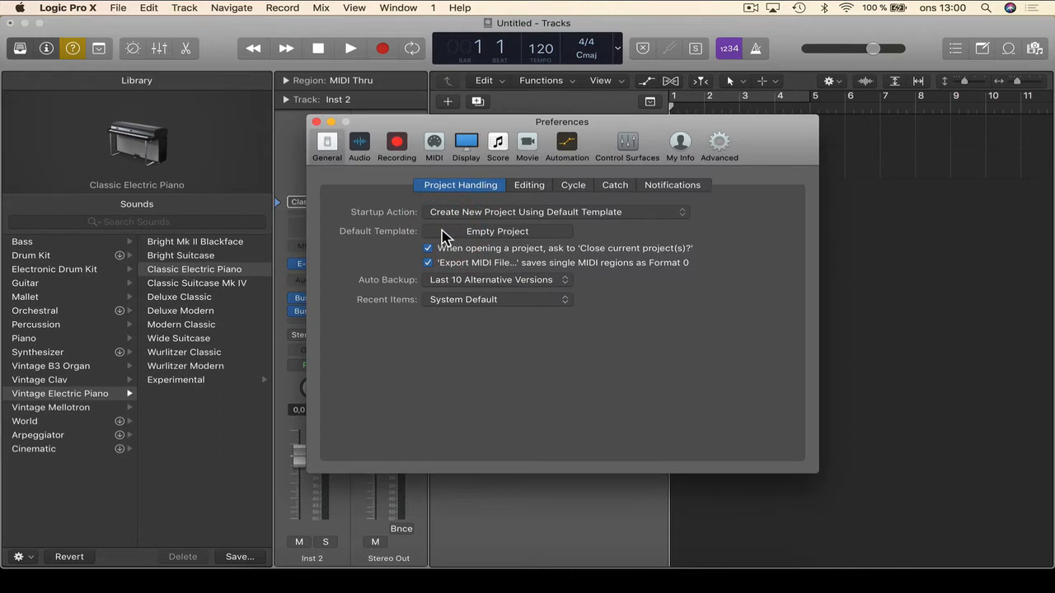
{"action": "left_click", "coordinate": [483, 234]}
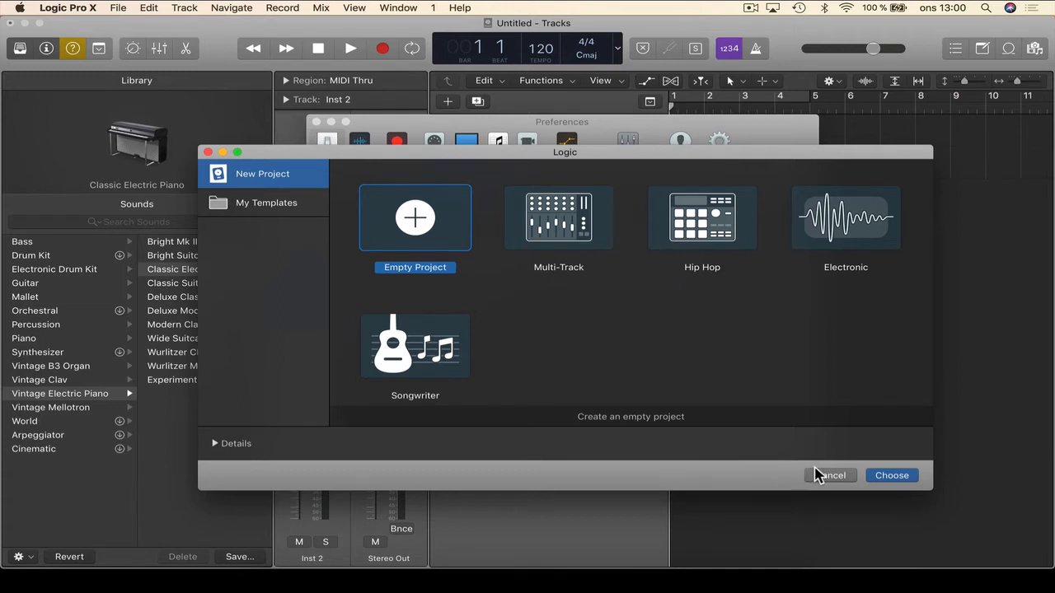
{"action": "left_click", "coordinate": [827, 476]}
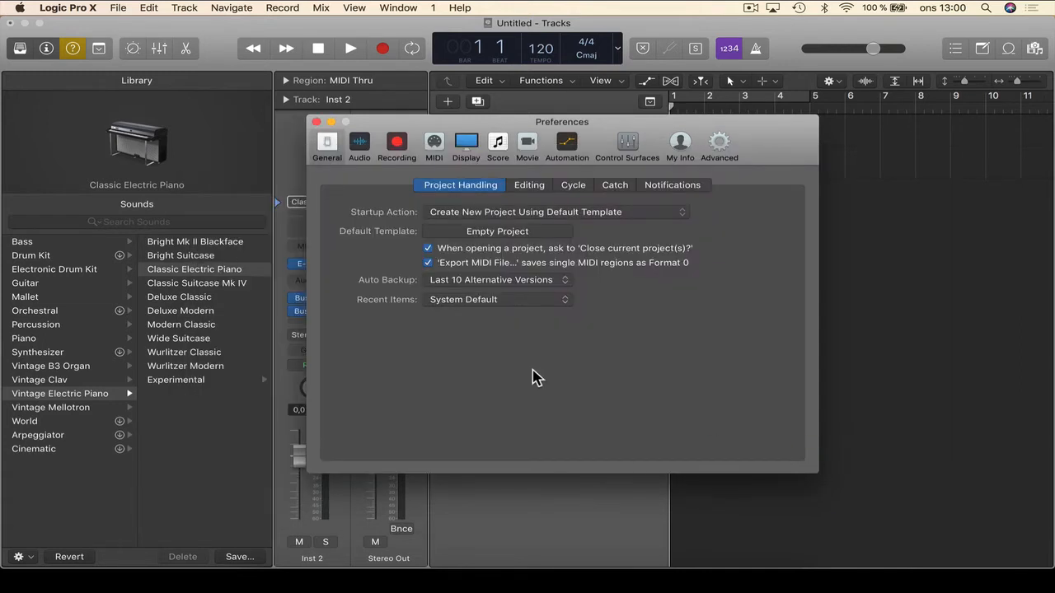
- Examine the Auto Backup and Recent Items options in the Project Handling preferences, along with the project's Open Recent list
{"action": "mouse_move", "coordinate": [466, 283]}
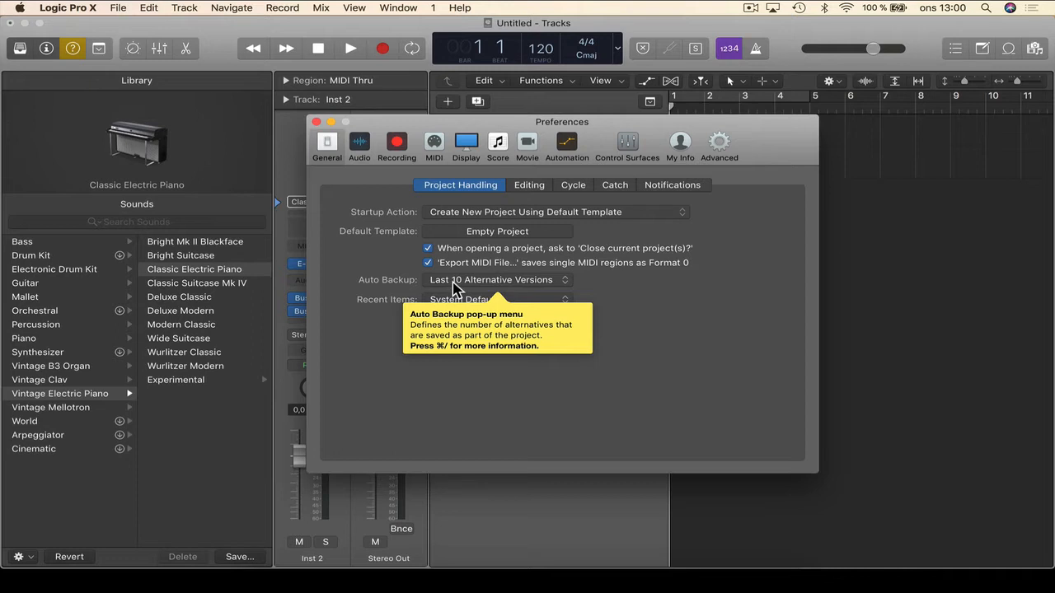
{"action": "left_click", "coordinate": [455, 288]}
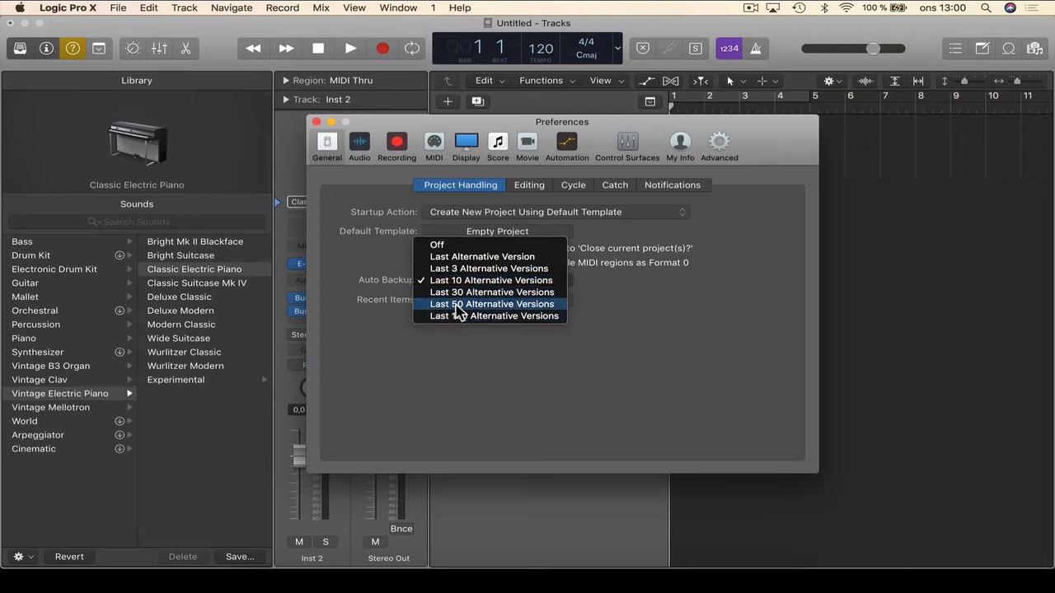
{"action": "left_click", "coordinate": [377, 308]}
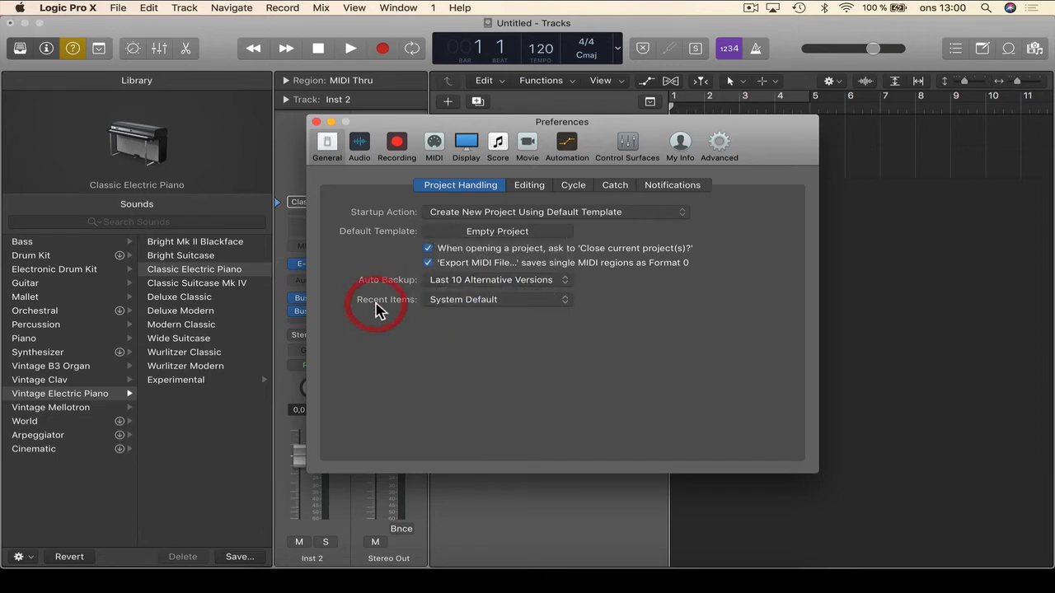
{"action": "mouse_move", "coordinate": [442, 307]}
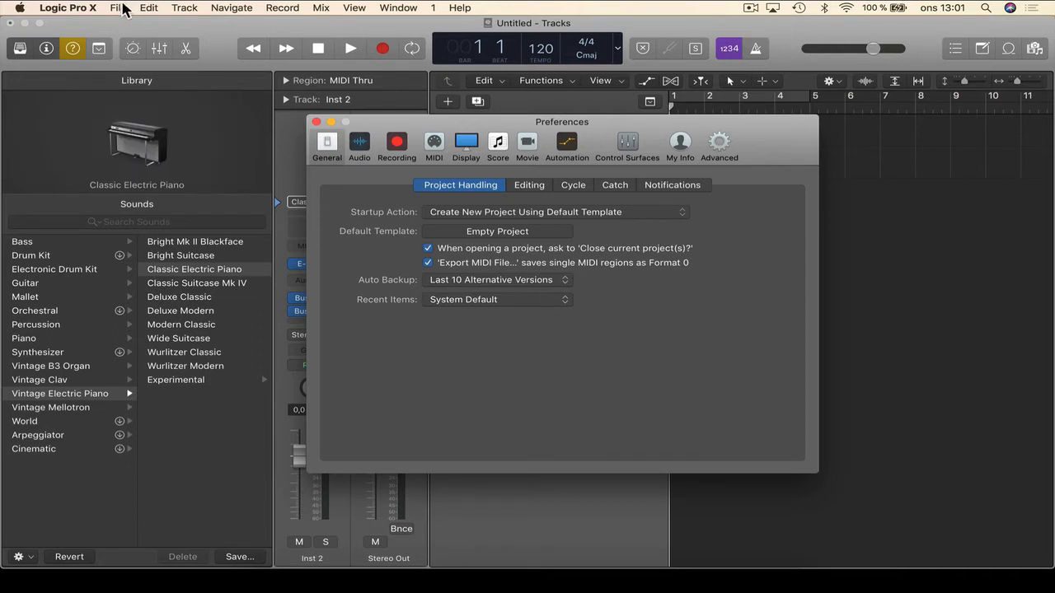
{"action": "left_click", "coordinate": [118, 8]}
{"action": "mouse_move", "coordinate": [120, 71]}
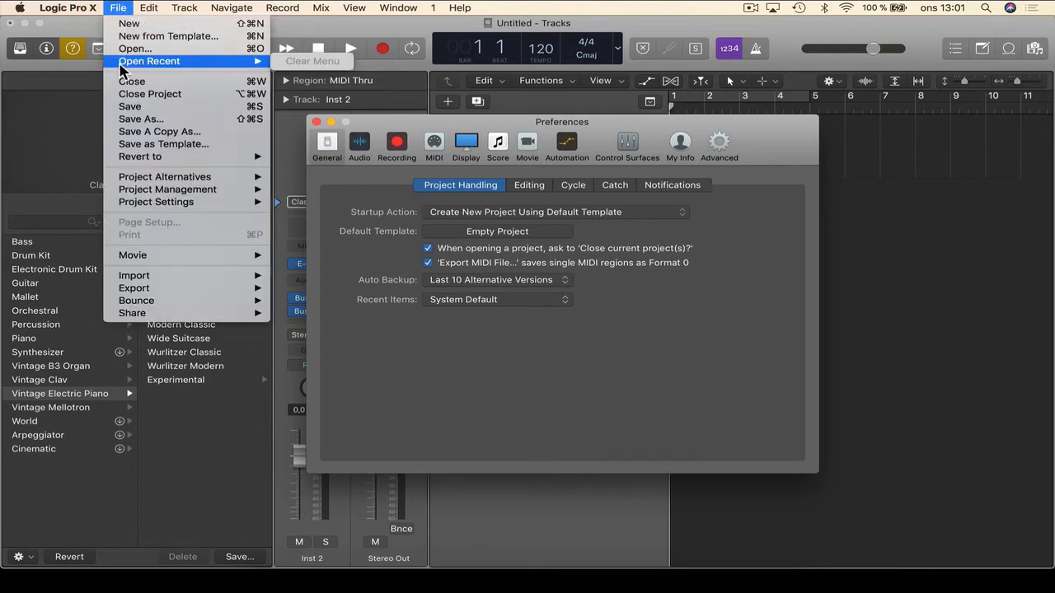
{"action": "left_click", "coordinate": [118, 9]}
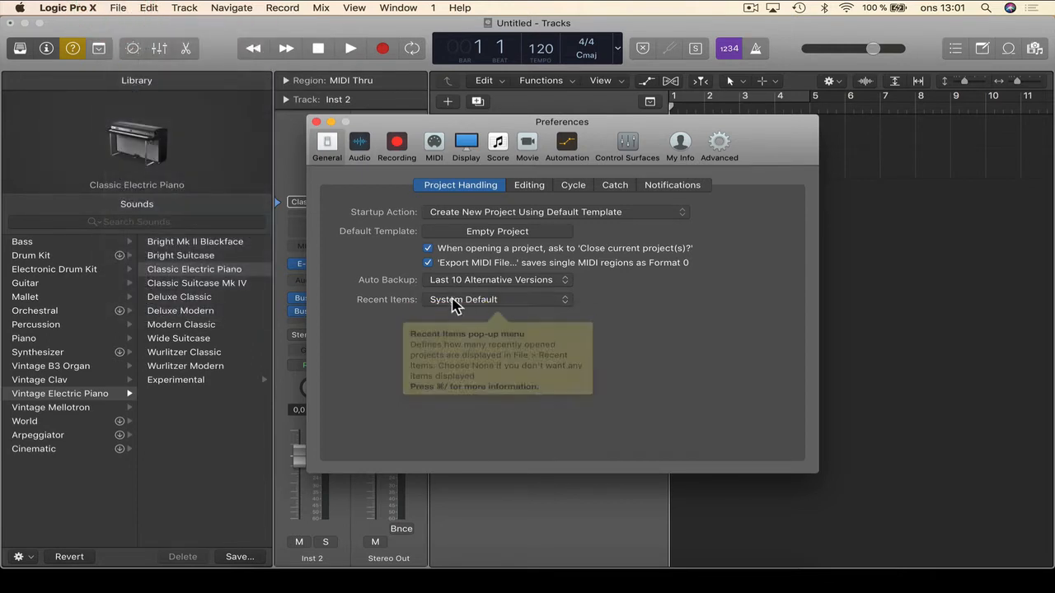
{"action": "left_click", "coordinate": [456, 302]}
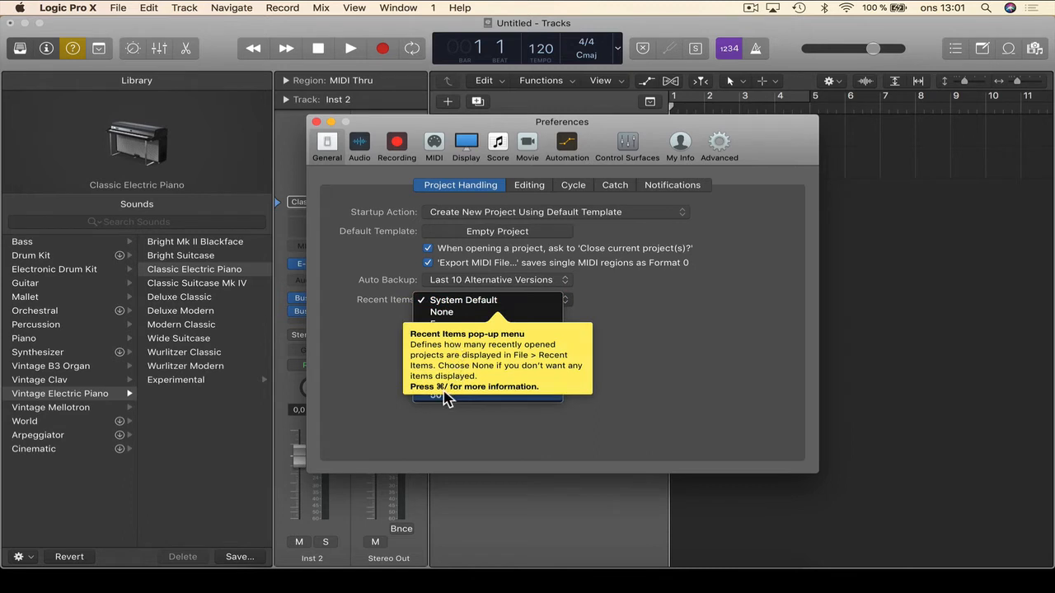
{"action": "left_click", "coordinate": [371, 358]}
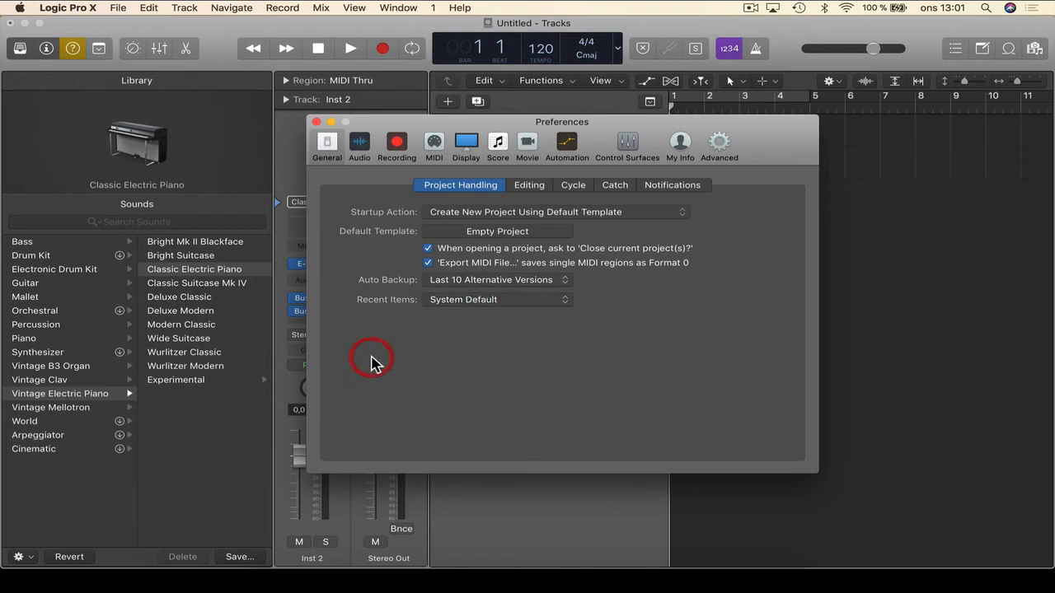
- Show the Editing preferences with the number of undo steps, and inspect the project's Undo History before closing it
{"action": "left_click", "coordinate": [529, 188]}
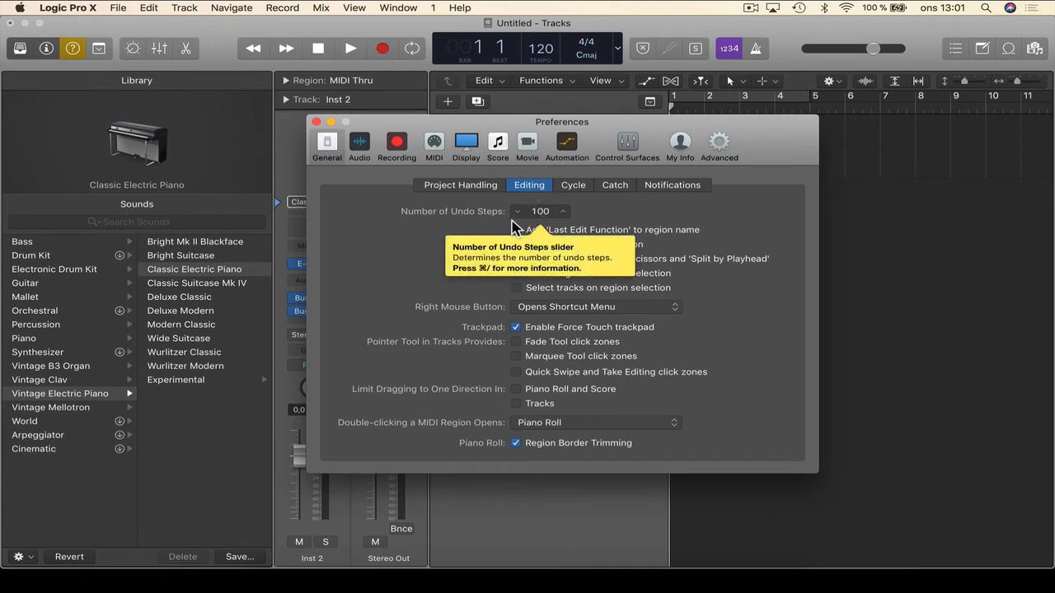
{"action": "left_click", "coordinate": [148, 7]}
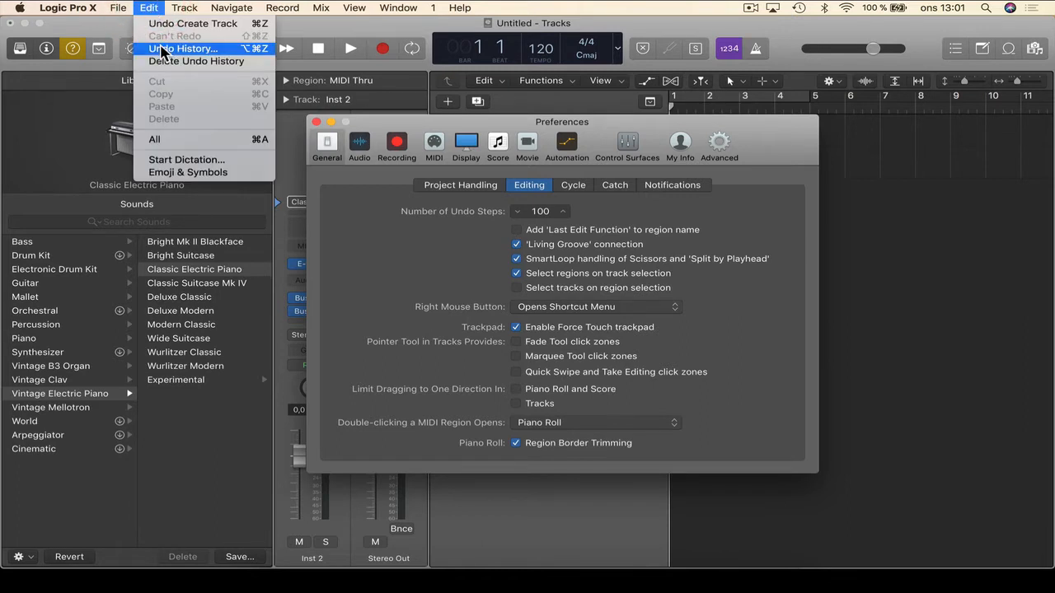
{"action": "left_click", "coordinate": [168, 48]}
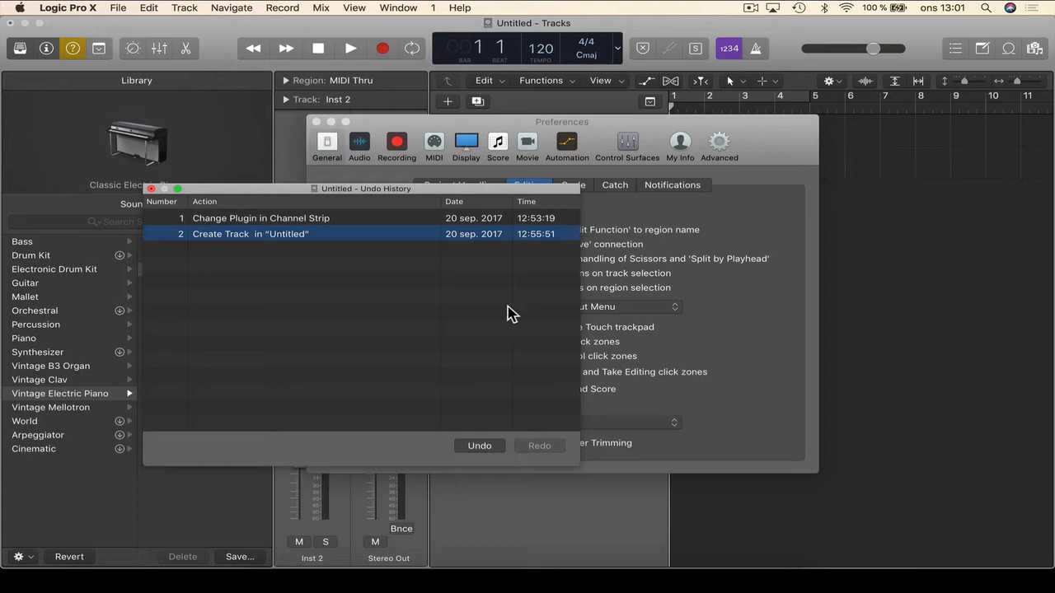
{"action": "left_click", "coordinate": [151, 189]}
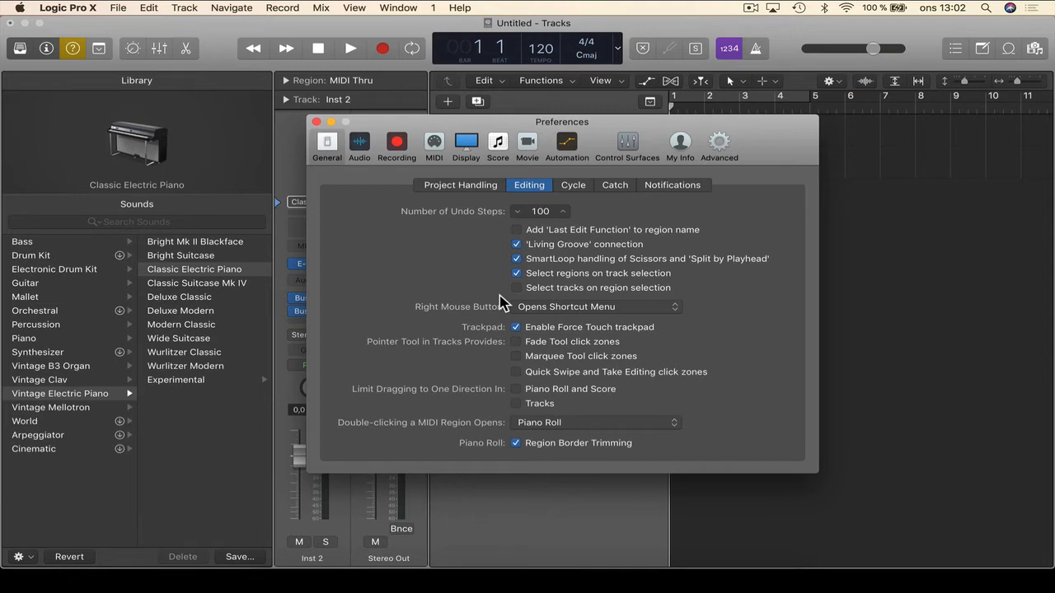
{"action": "left_click", "coordinate": [750, 8]}
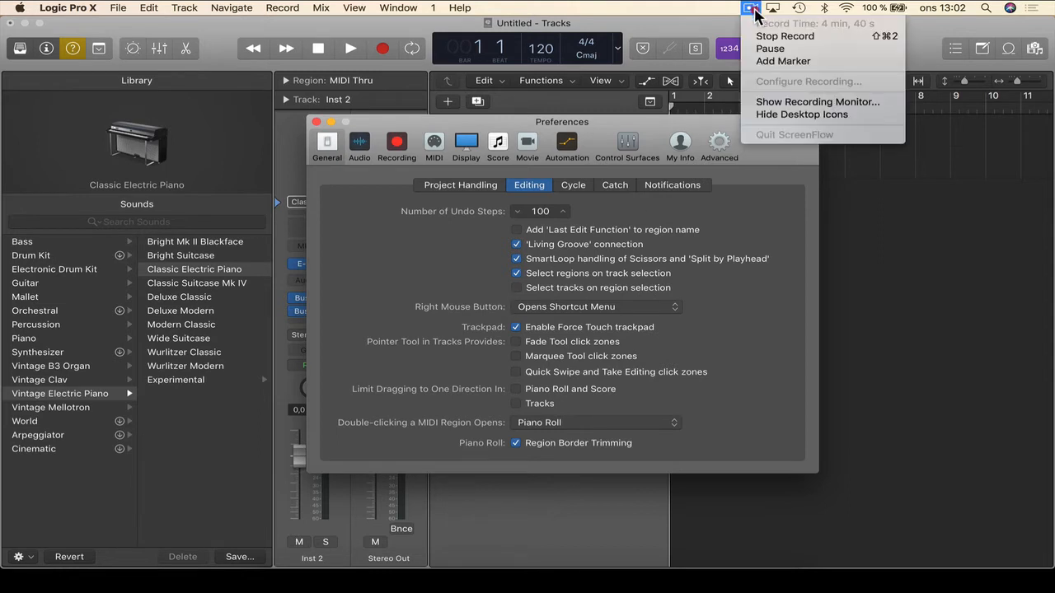
{"action": "left_click", "coordinate": [750, 49]}
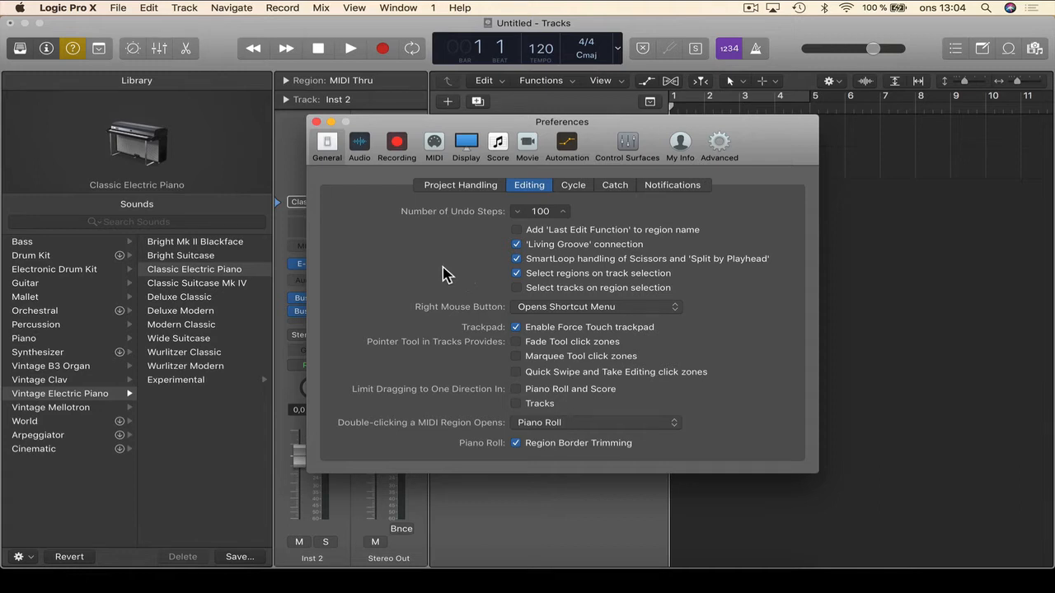
- Review the Cycle, Catch and Notifications pages of the General preferences
{"action": "mouse_move", "coordinate": [72, 56]}
{"action": "mouse_move", "coordinate": [589, 264]}
{"action": "mouse_move", "coordinate": [575, 280]}
{"action": "mouse_move", "coordinate": [544, 289]}
{"action": "left_click", "coordinate": [575, 187]}
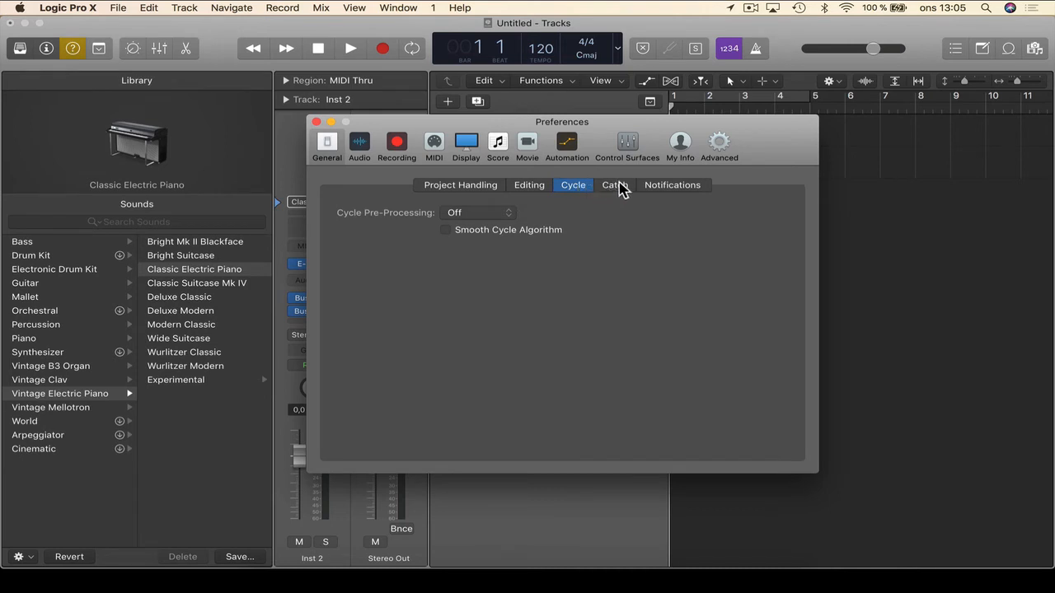
{"action": "left_click", "coordinate": [617, 187]}
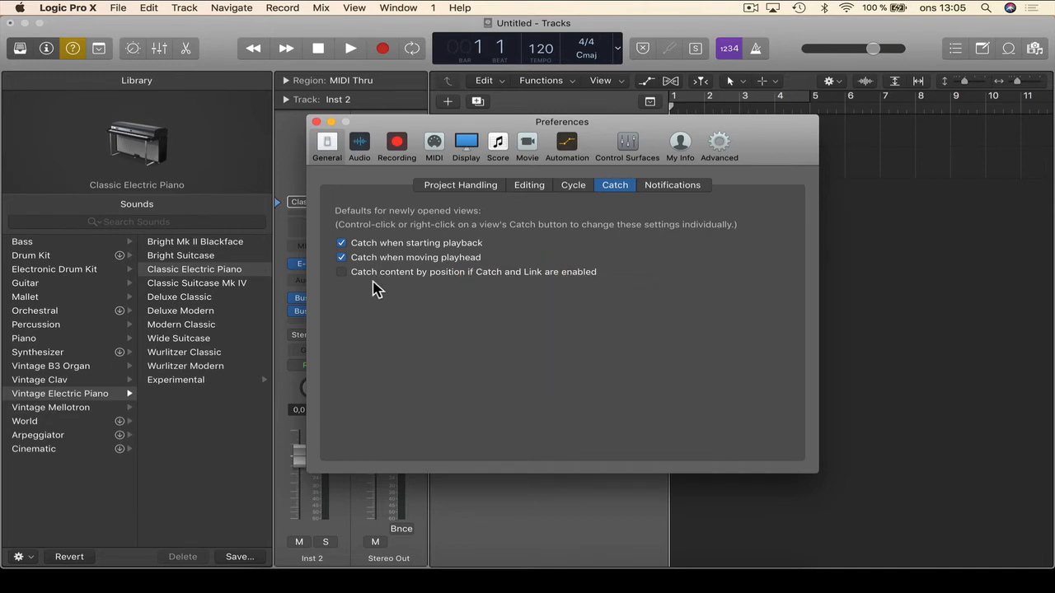
{"action": "left_click", "coordinate": [658, 187]}
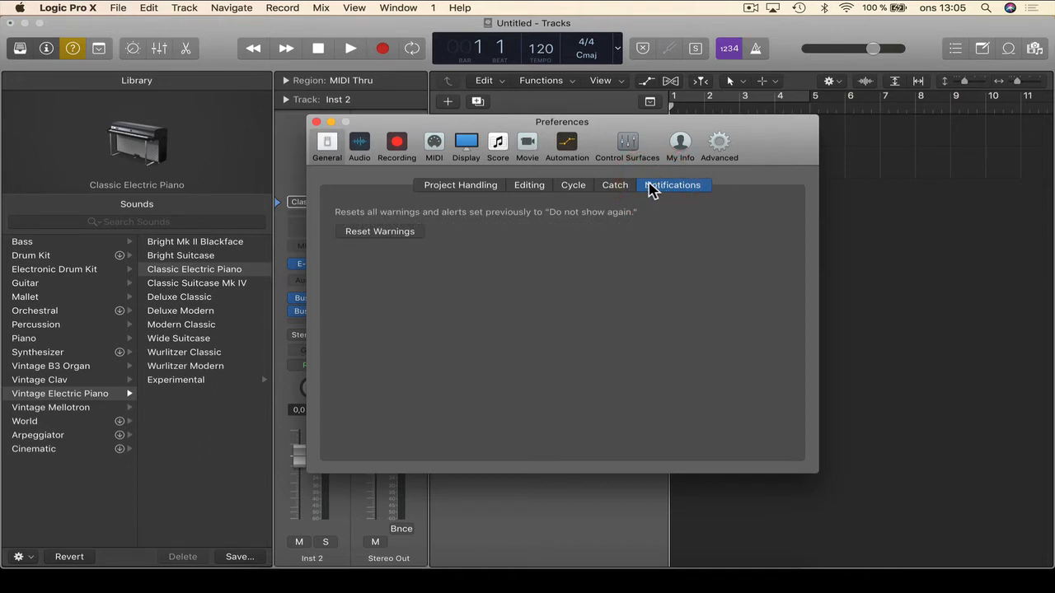
- Show the Devices page of the Audio preferences and set the Output Device to System Setting
{"action": "left_click", "coordinate": [360, 147]}
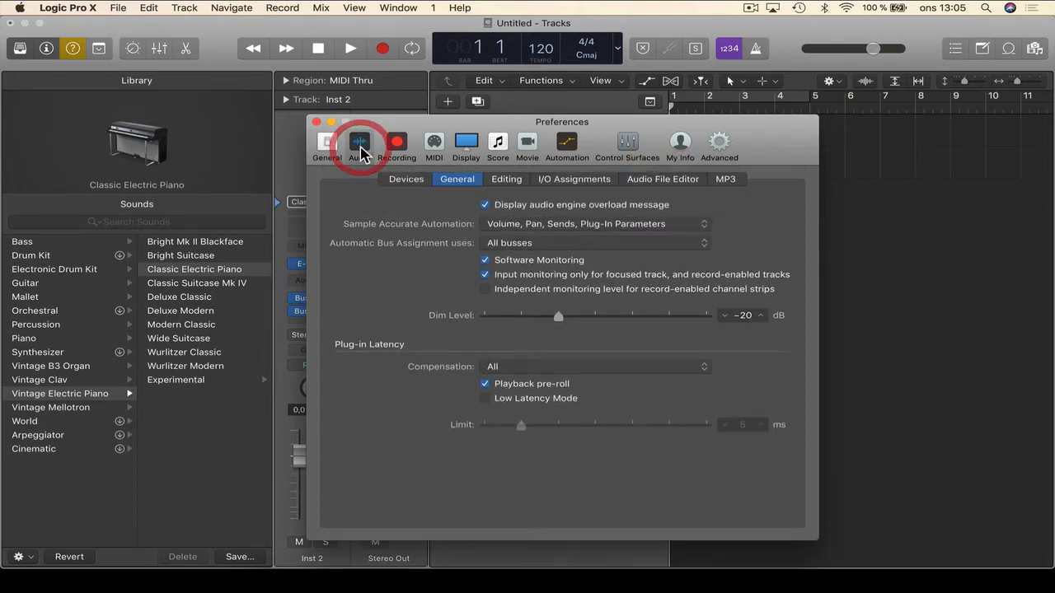
{"action": "left_click", "coordinate": [393, 179]}
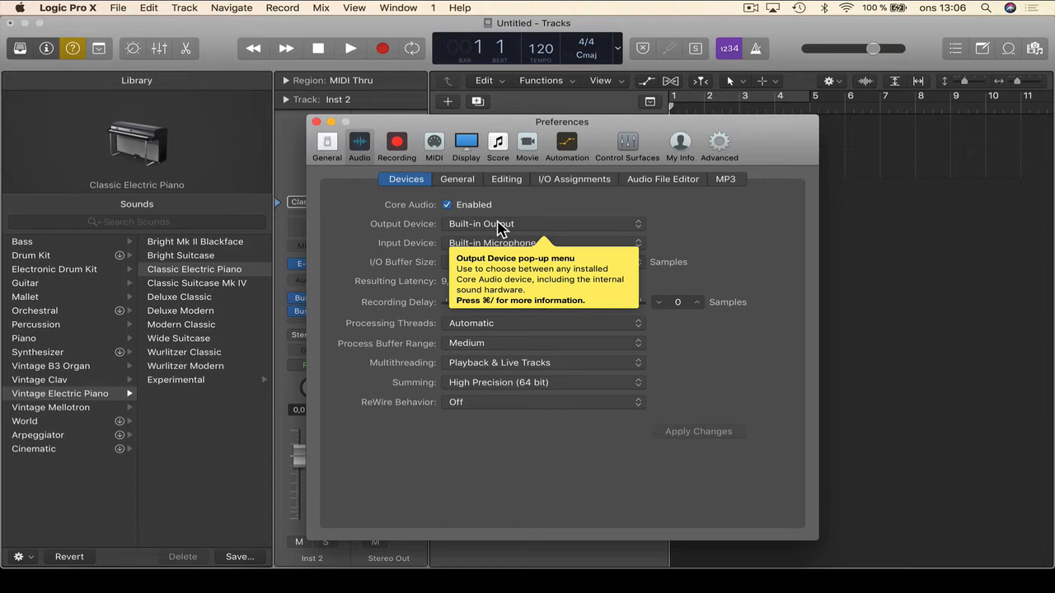
{"action": "left_click", "coordinate": [497, 227]}
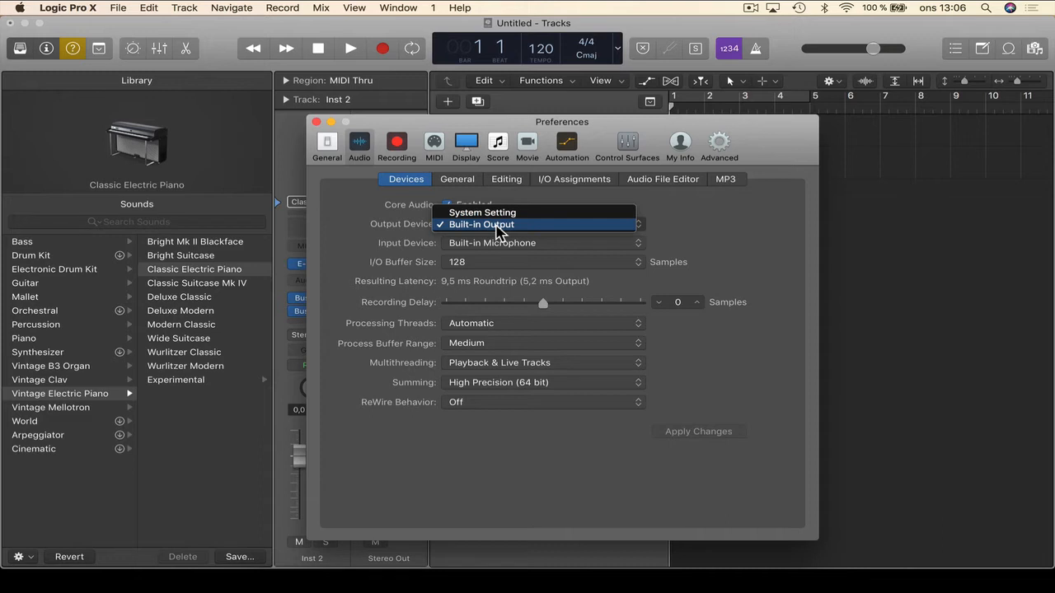
{"action": "left_click", "coordinate": [462, 225]}
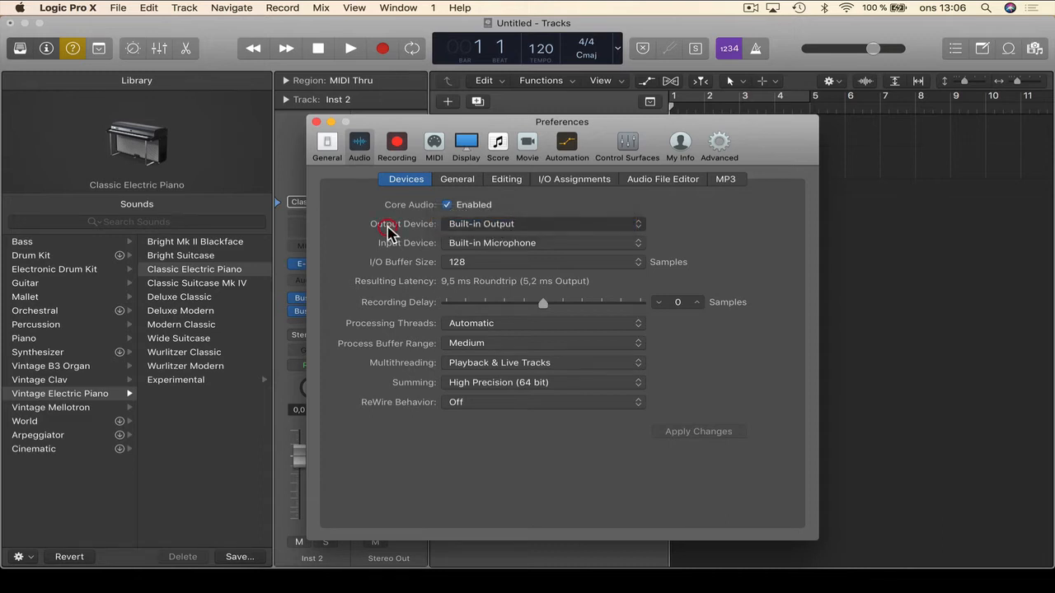
{"action": "left_click", "coordinate": [460, 225]}
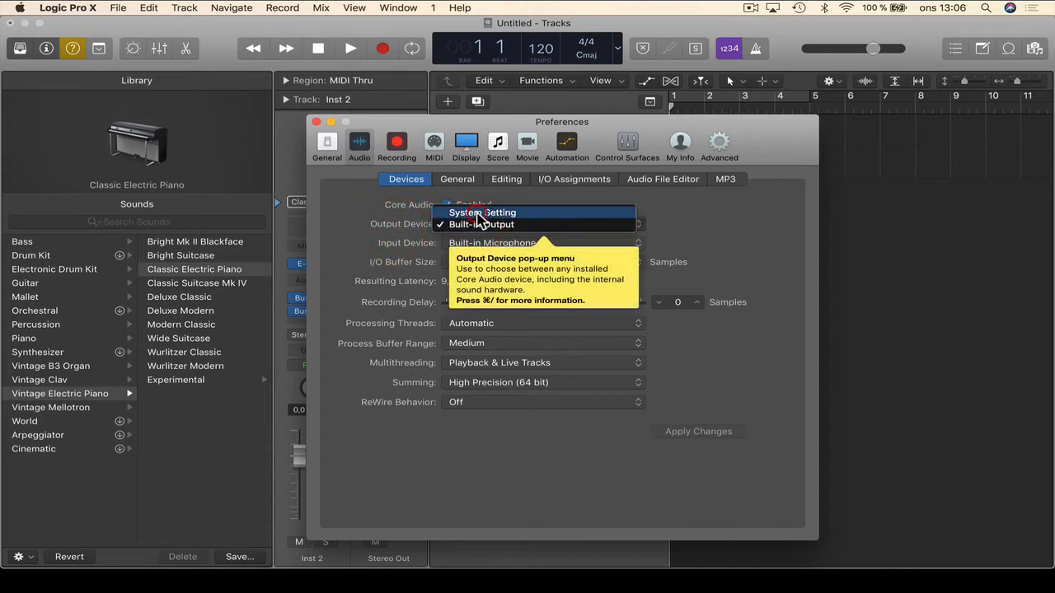
{"action": "left_click", "coordinate": [482, 212]}
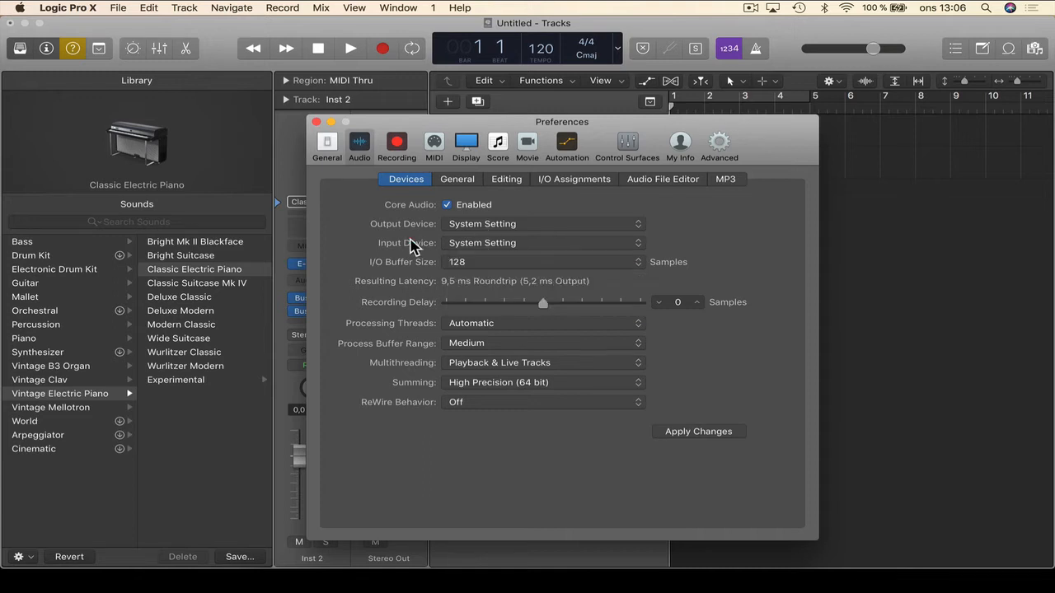
- Set the Output Device to Built-in Output and choose System Setting as the Input Device
{"action": "left_click", "coordinate": [463, 227]}
{"action": "left_click", "coordinate": [465, 238]}
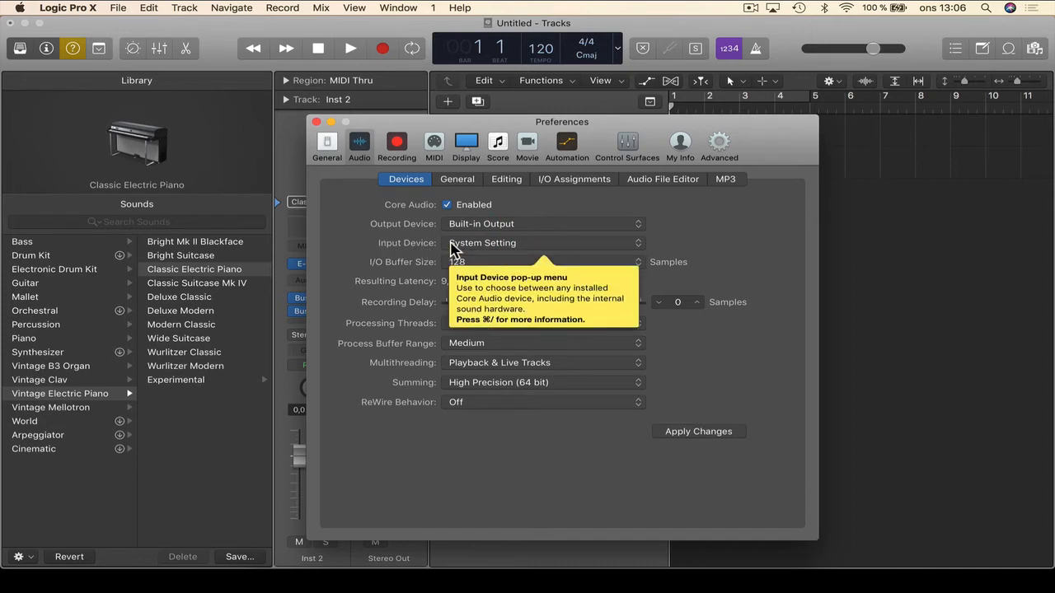
{"action": "left_click", "coordinate": [456, 246]}
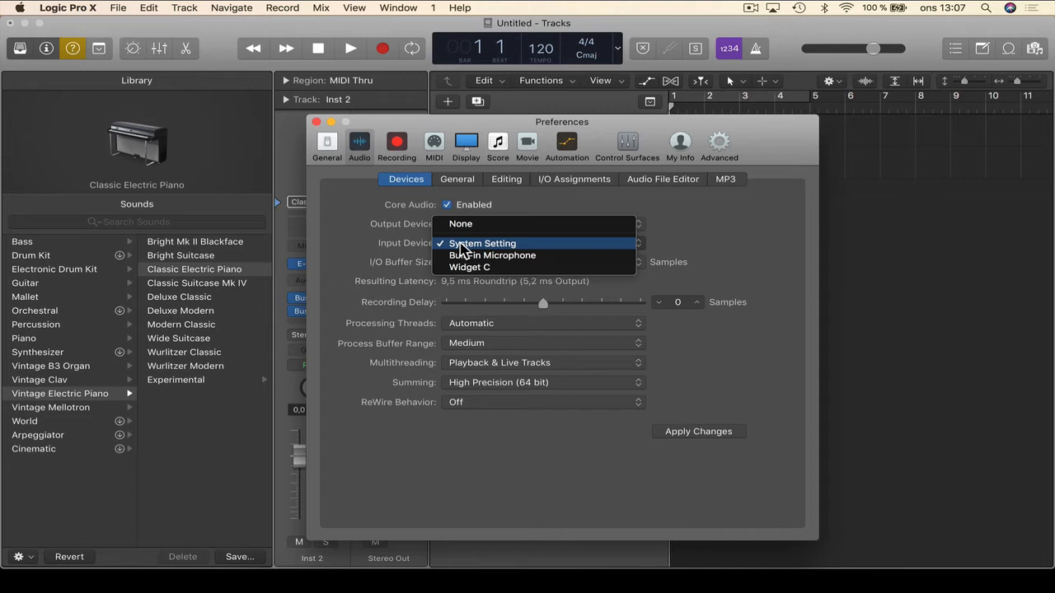
{"action": "left_click", "coordinate": [460, 245]}
- Look through the I/O Buffer Size choices and set the buffer to 32 samples
{"action": "left_click", "coordinate": [454, 265]}
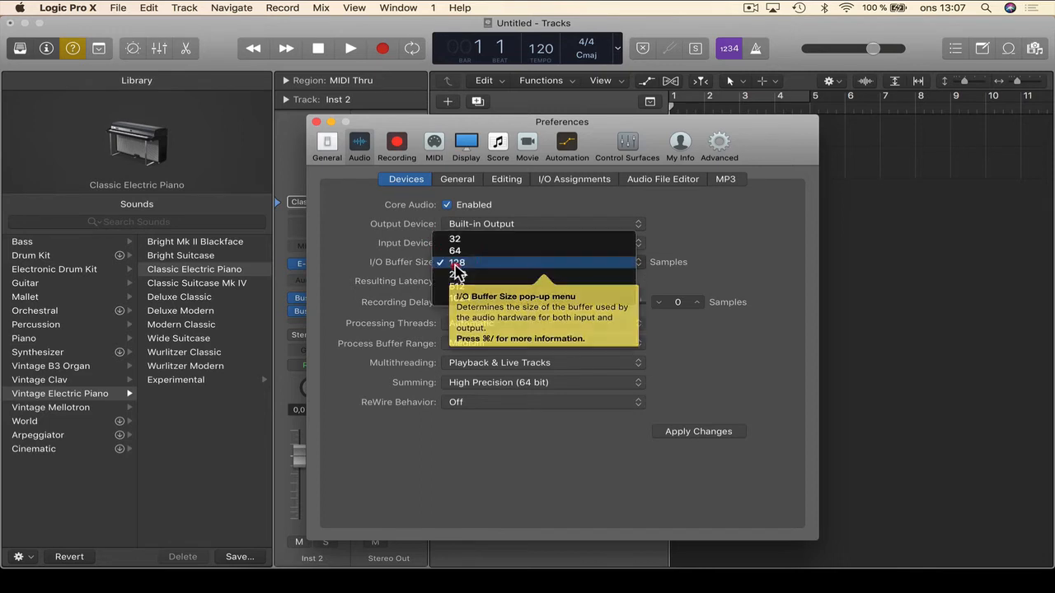
{"action": "left_click", "coordinate": [397, 278]}
{"action": "left_click", "coordinate": [455, 270]}
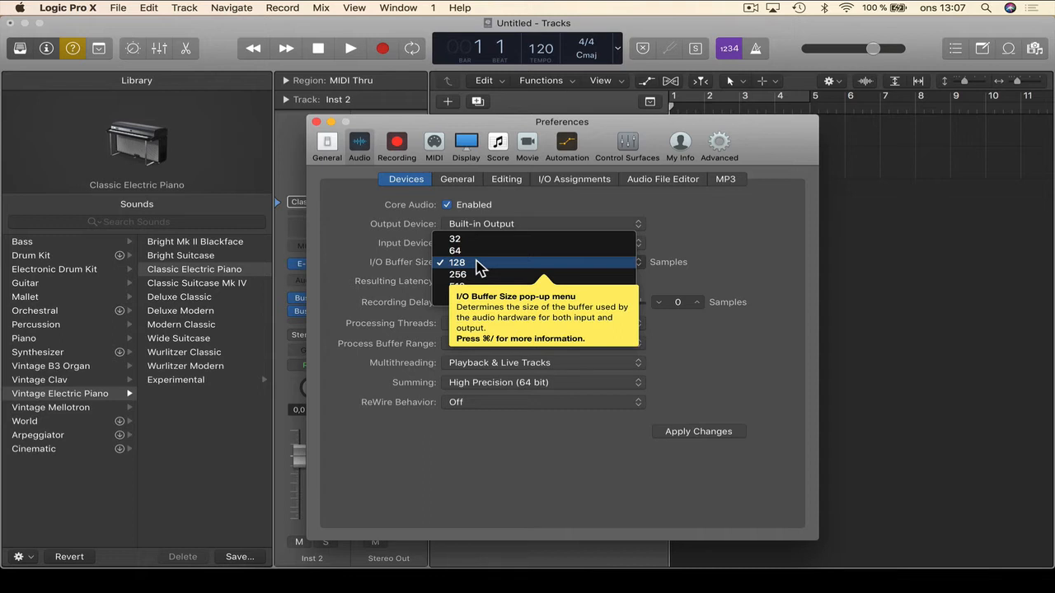
{"action": "left_click", "coordinate": [422, 264]}
{"action": "left_click", "coordinate": [452, 265]}
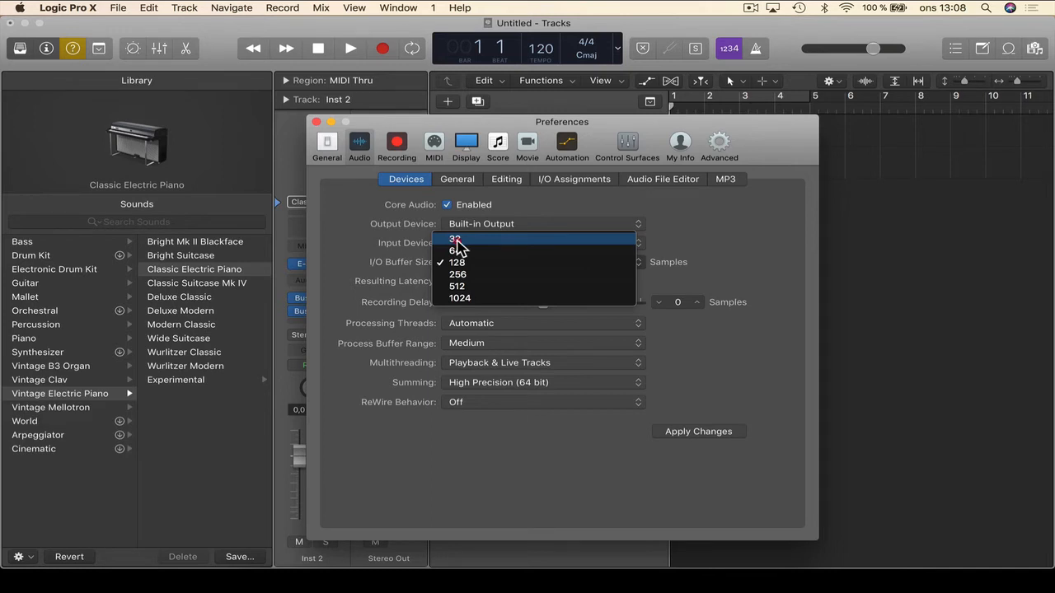
{"action": "left_click", "coordinate": [457, 240]}
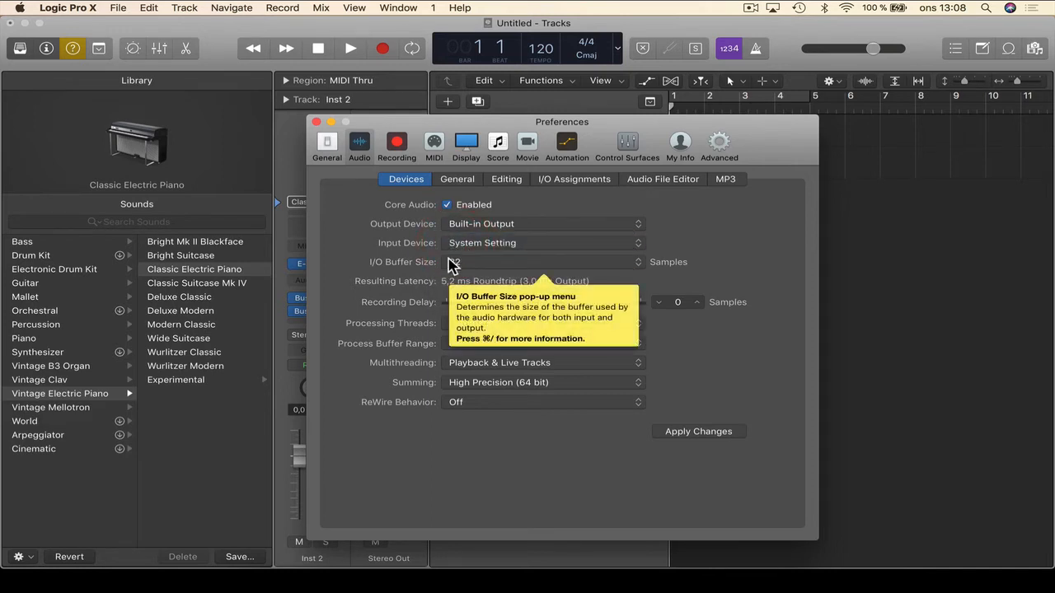
- Try an I/O Buffer Size of 1024 samples to compare the resulting latency, and return it to 32 samples
{"action": "left_click", "coordinate": [452, 264]}
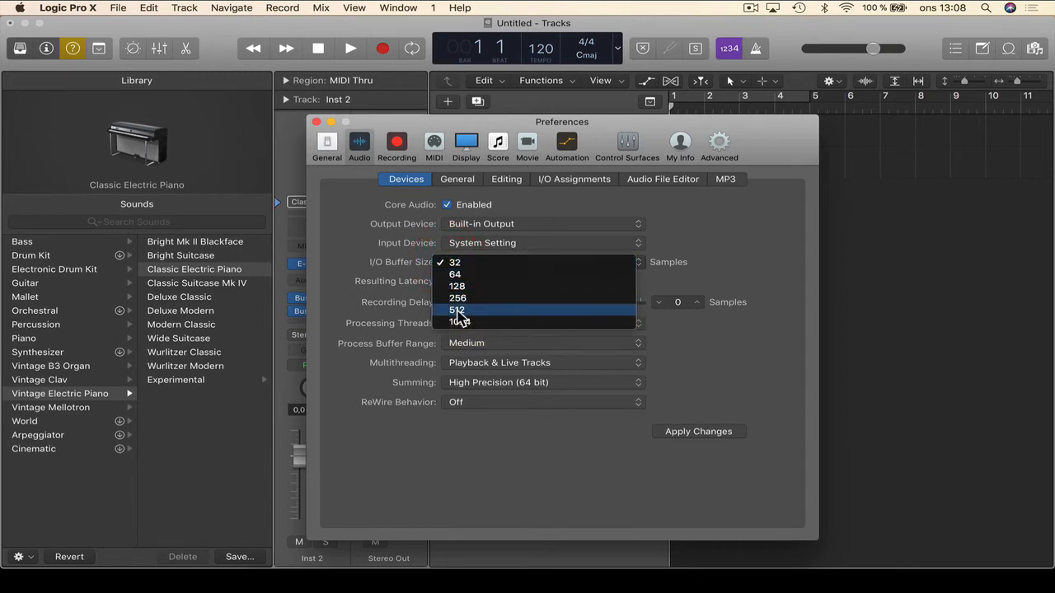
{"action": "left_click", "coordinate": [453, 323]}
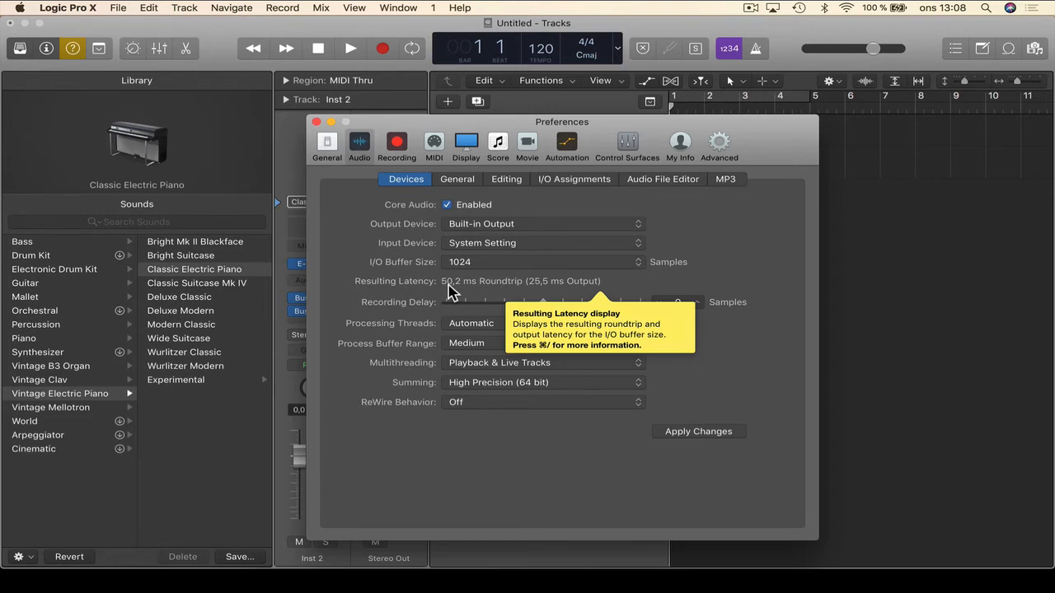
{"action": "left_click", "coordinate": [482, 262]}
{"action": "left_click", "coordinate": [504, 213]}
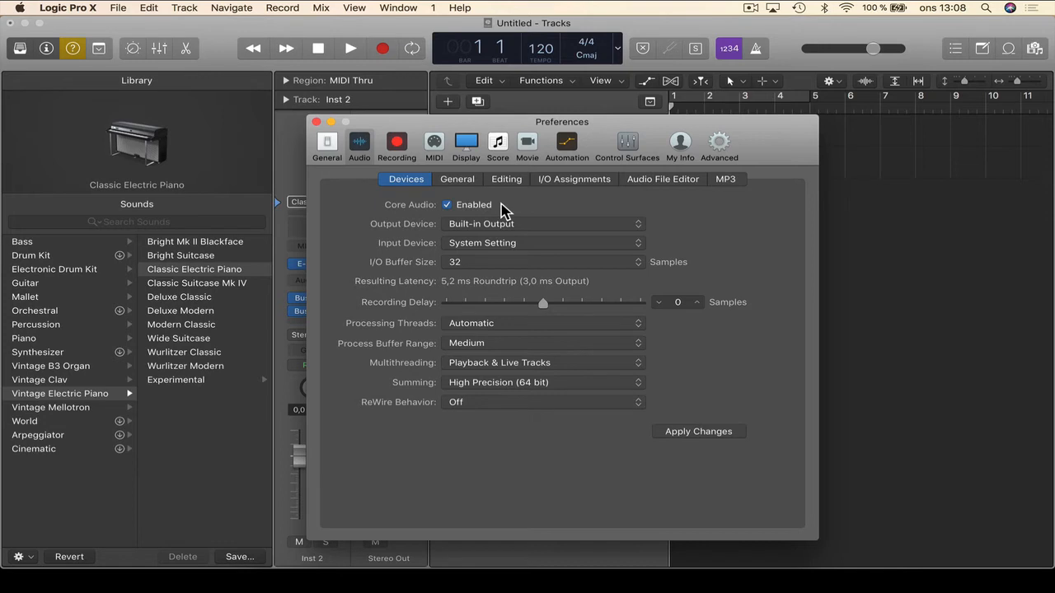
{"action": "left_click", "coordinate": [456, 263]}
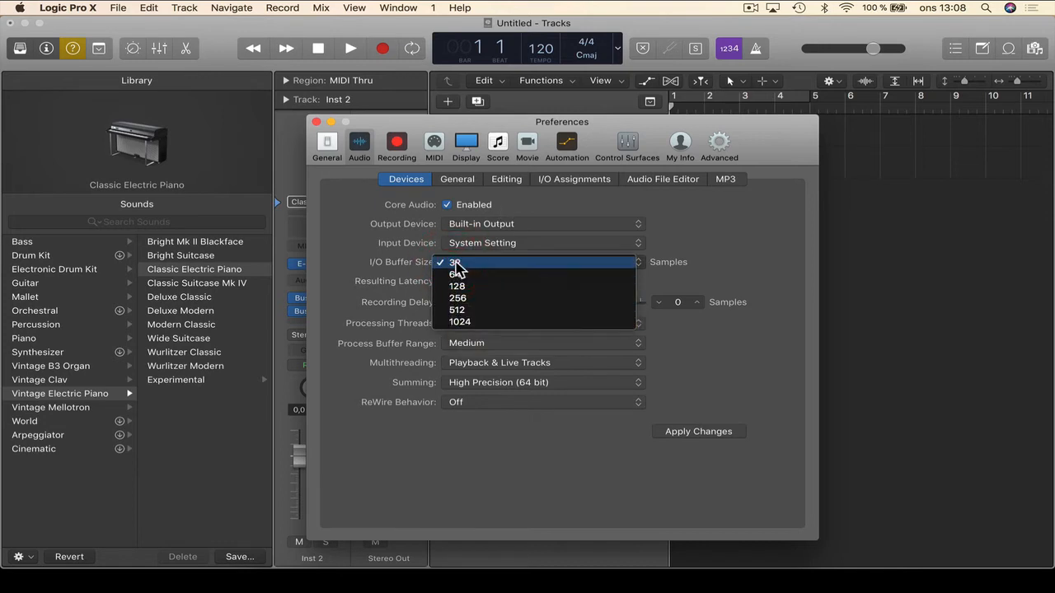
{"action": "left_click", "coordinate": [456, 264]}
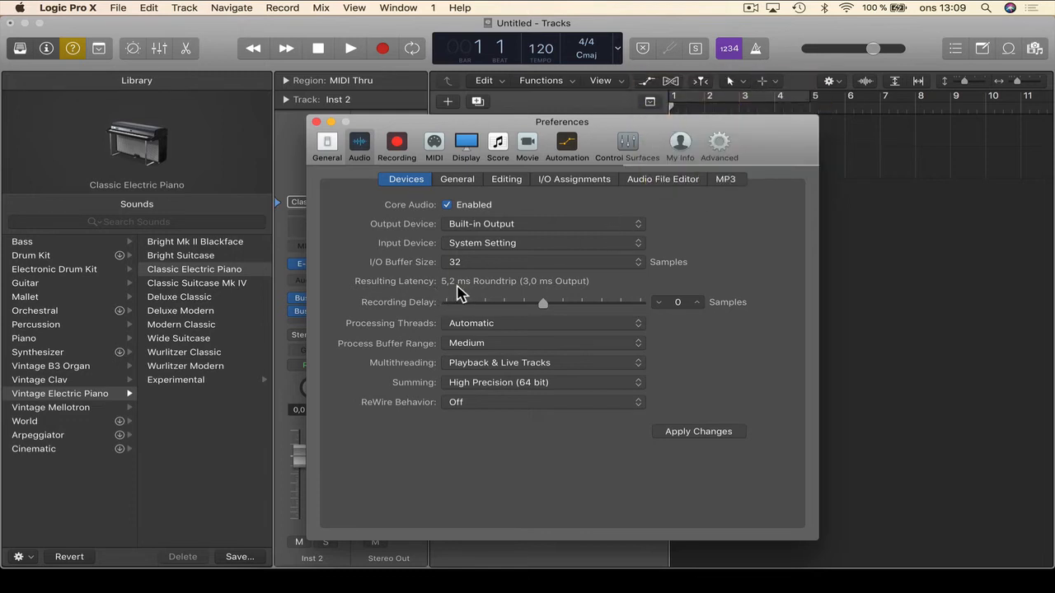
- Check the latency at an I/O Buffer Size of 1024 samples, and settle on 128 samples
{"action": "left_click", "coordinate": [483, 262]}
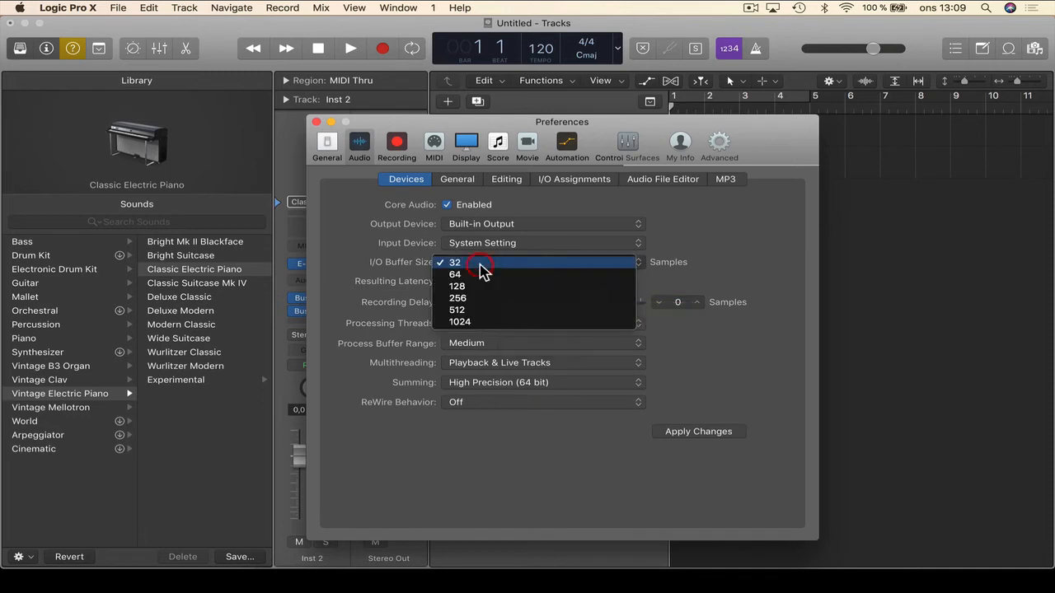
{"action": "left_click", "coordinate": [460, 326]}
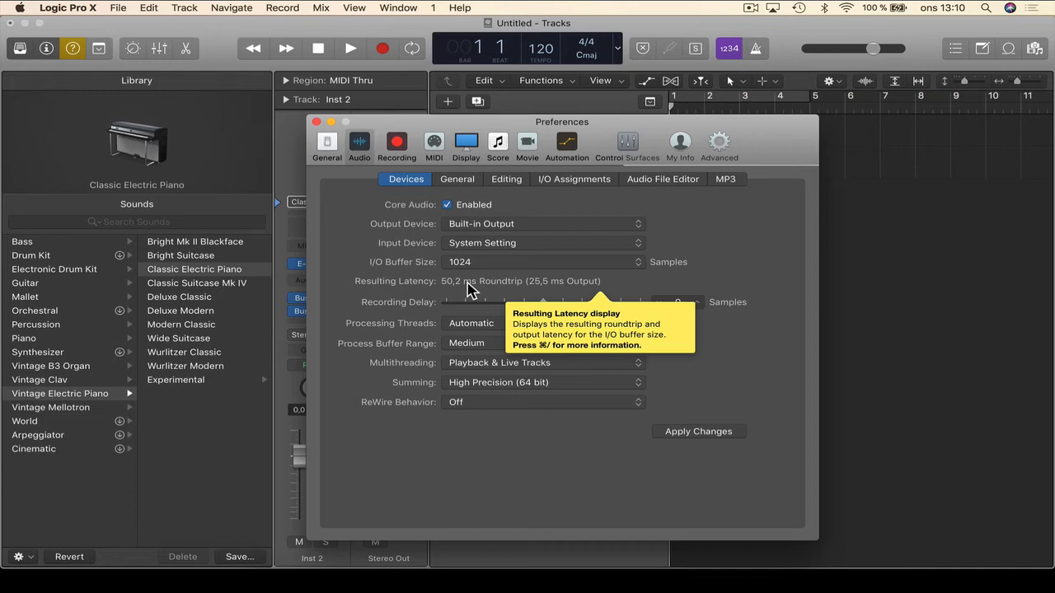
{"action": "left_click_drag", "start_coordinate": [466, 263], "coordinate": [504, 235]}
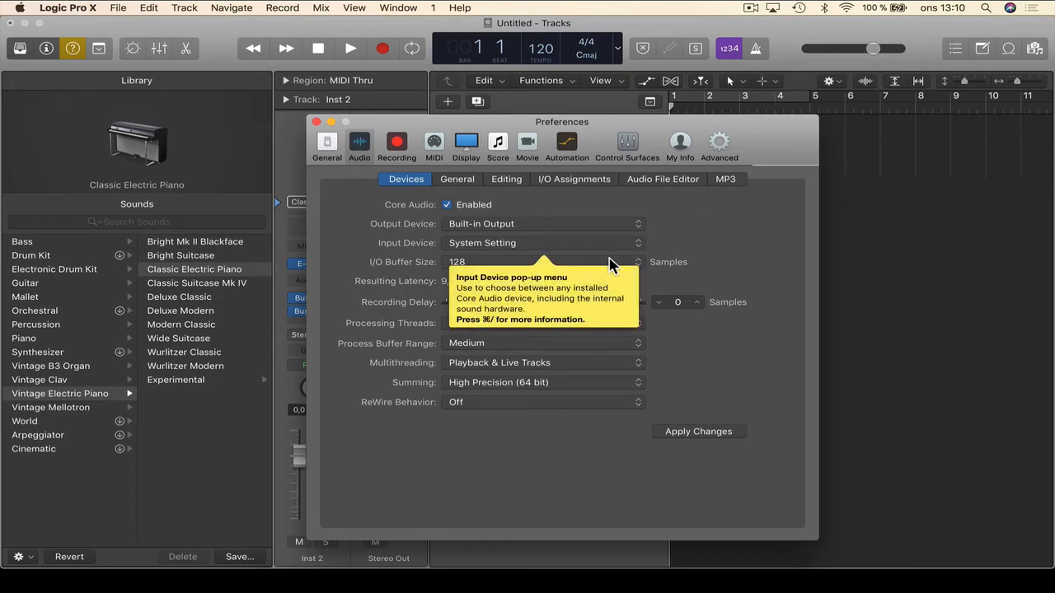
{"action": "left_click", "coordinate": [608, 262]}
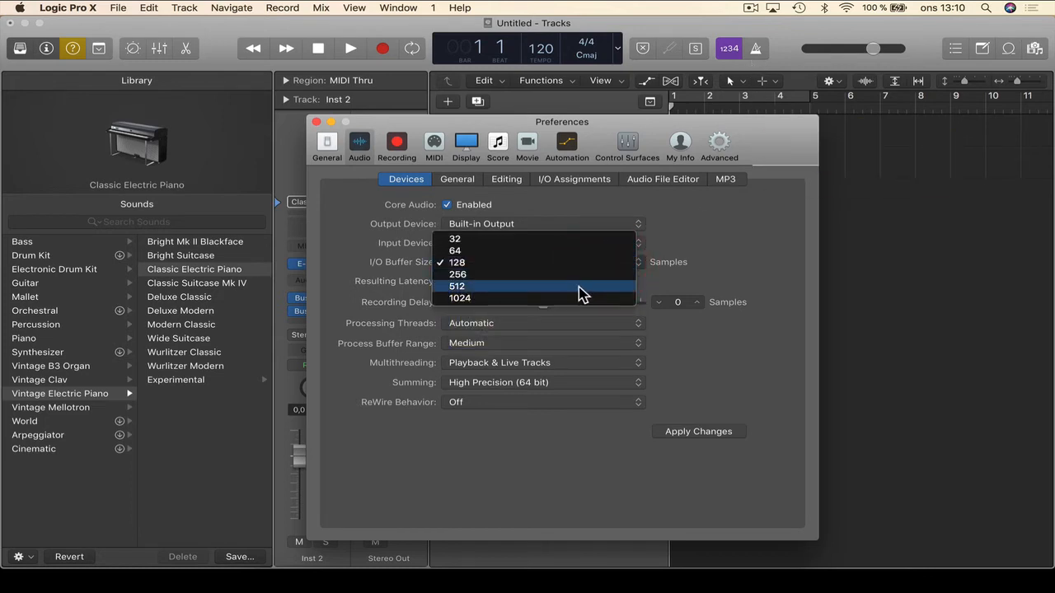
{"action": "left_click", "coordinate": [737, 297]}
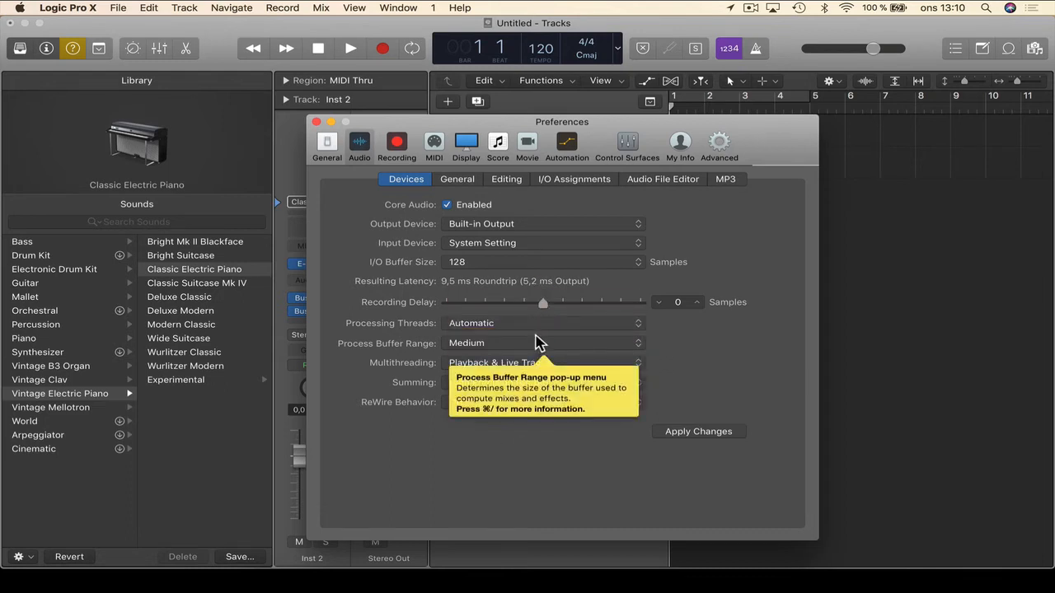
- Inspect the Processing Threads setting and the Sample Accurate Automation choices in the Audio preferences' General page
{"action": "left_click", "coordinate": [546, 327]}
{"action": "left_click", "coordinate": [691, 341]}
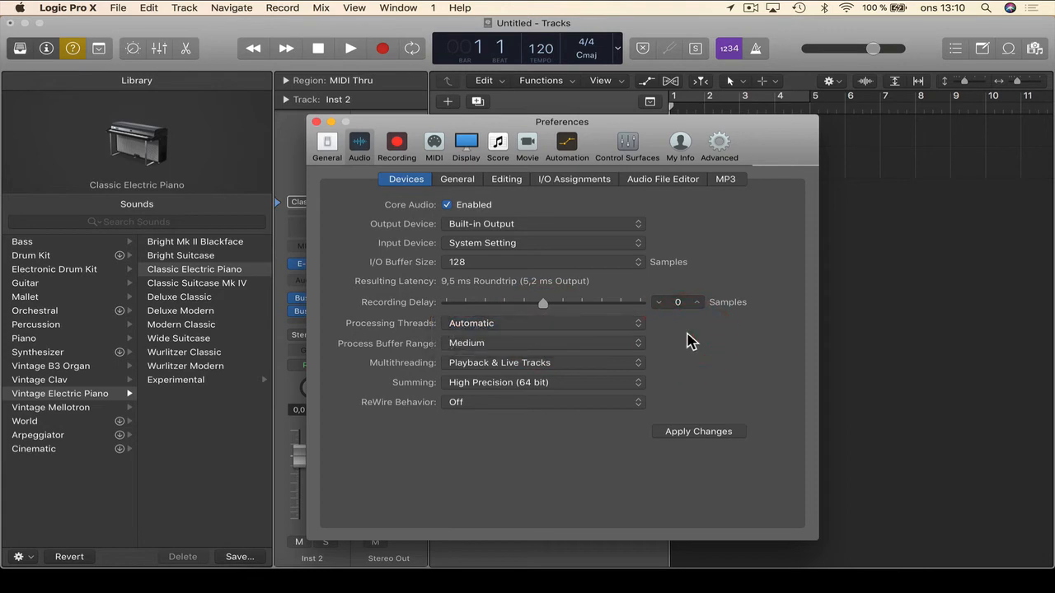
{"action": "left_click", "coordinate": [455, 182]}
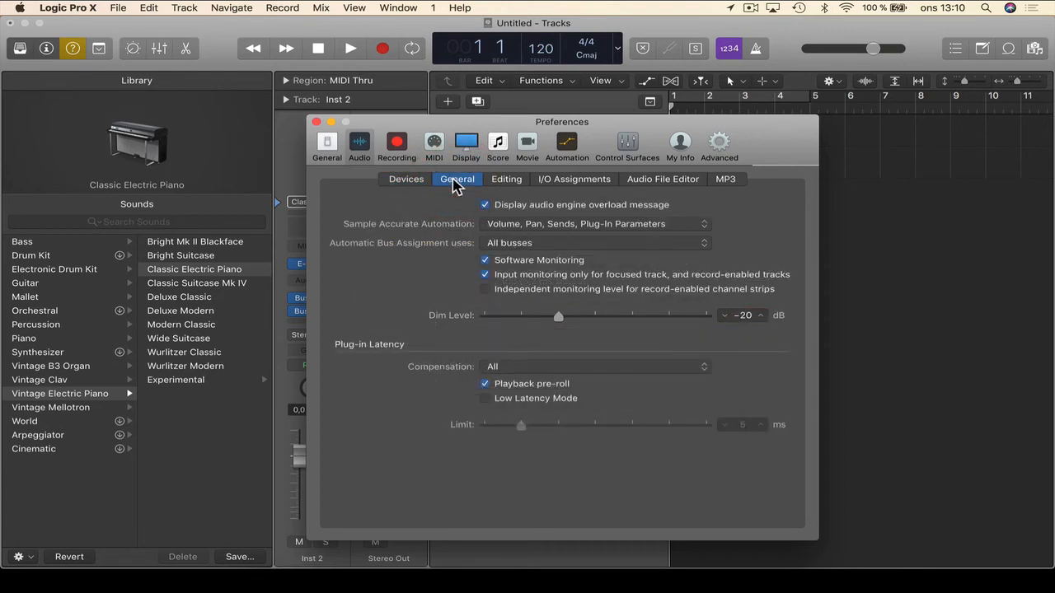
{"action": "left_click", "coordinate": [489, 224]}
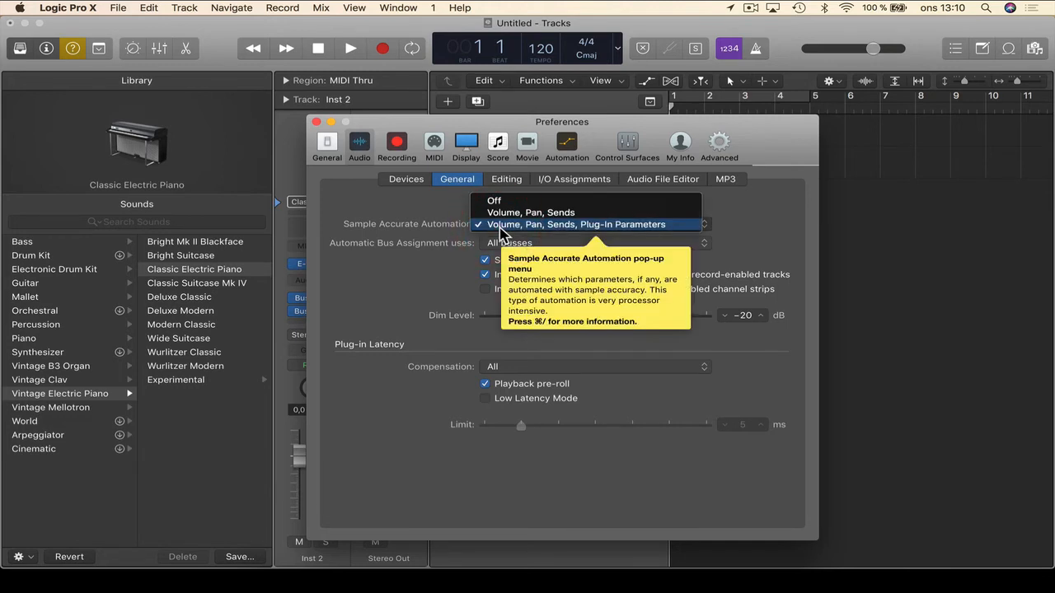
{"action": "left_click", "coordinate": [432, 223]}
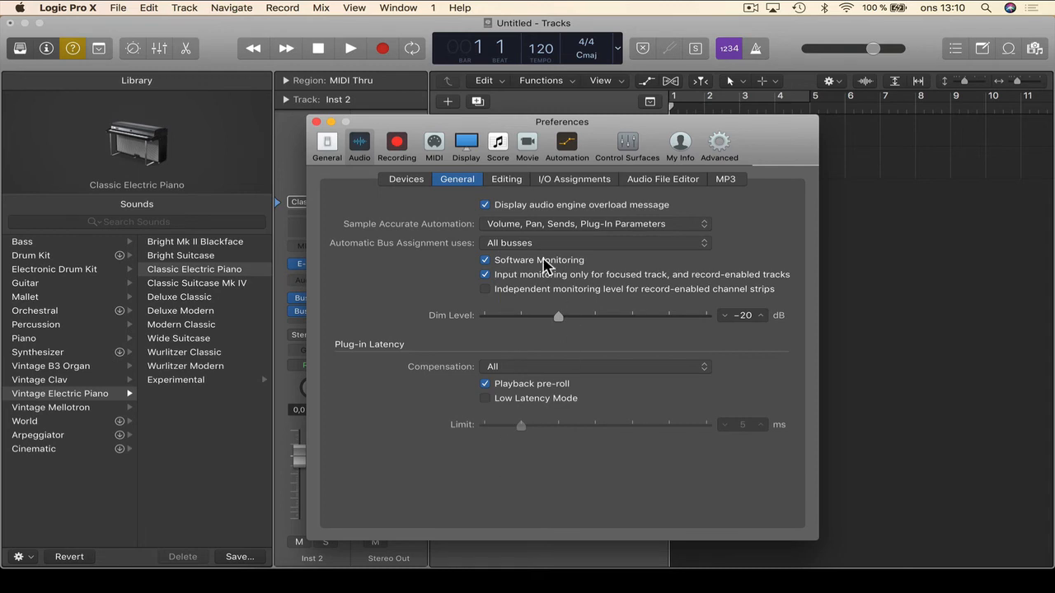
- Review the Audio preferences for Editing and the I/O Assignments for Output, Bounce Extensions and Input
{"action": "left_click", "coordinate": [518, 181]}
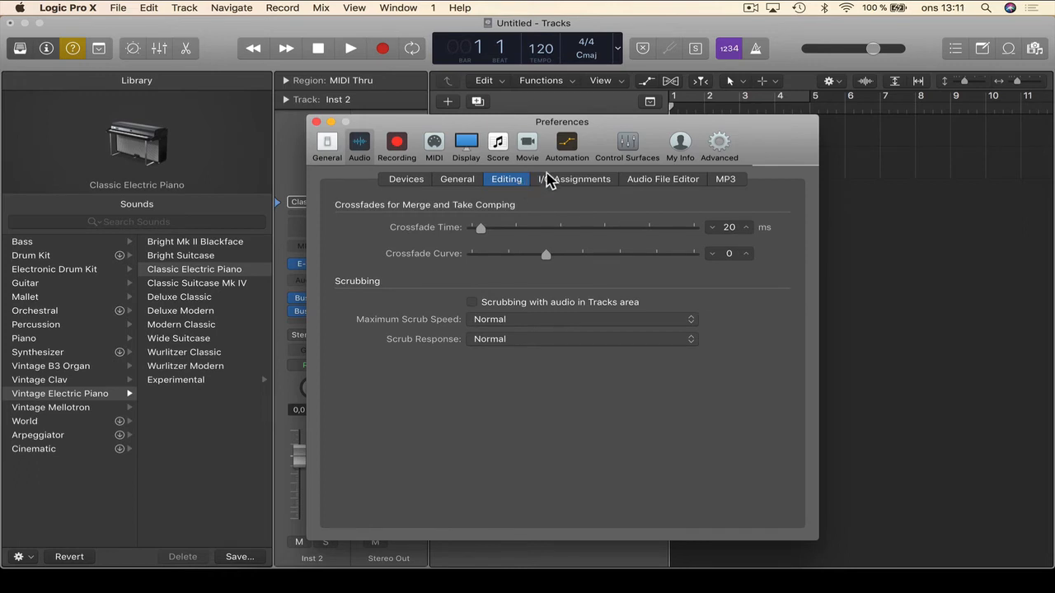
{"action": "left_click", "coordinate": [551, 179]}
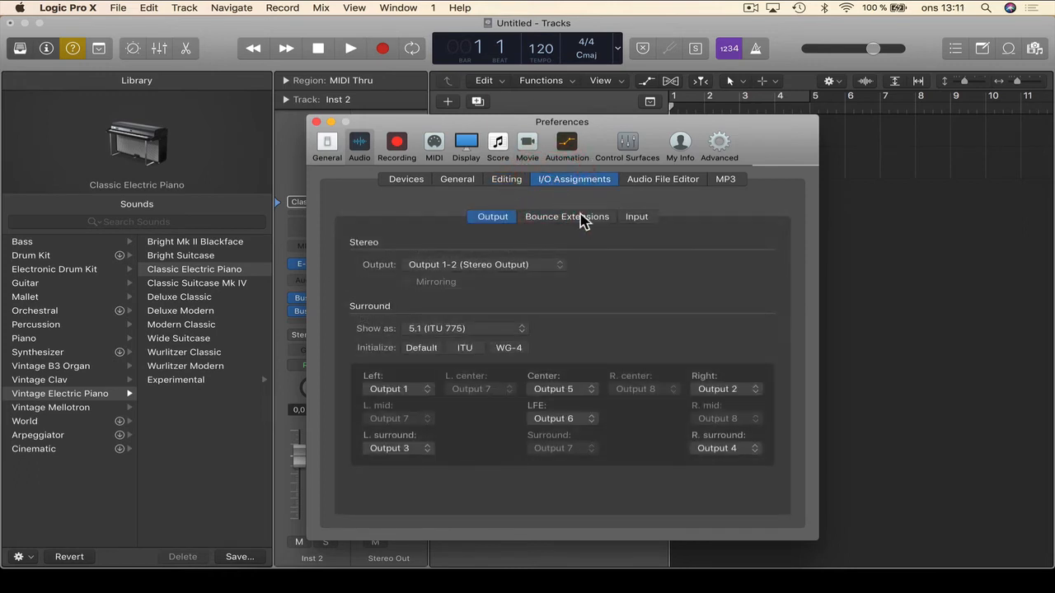
{"action": "left_click", "coordinate": [581, 218]}
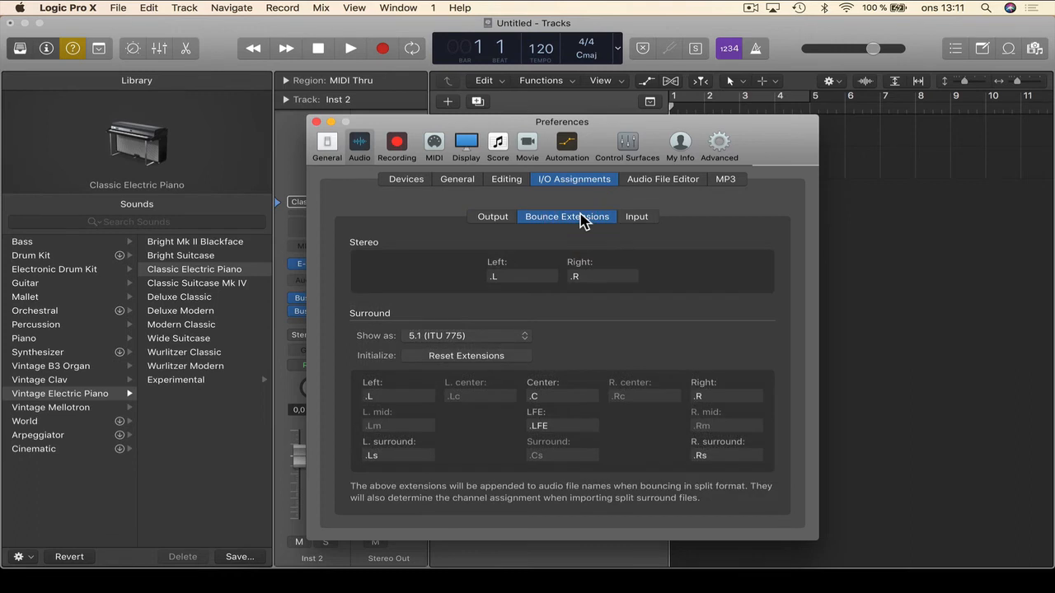
{"action": "left_click", "coordinate": [631, 218]}
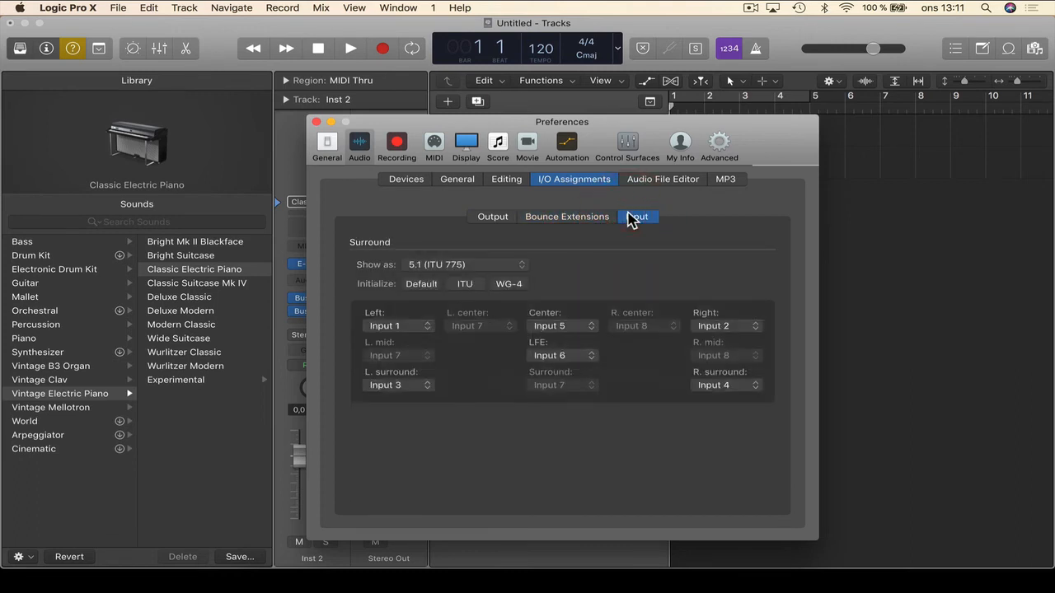
- Review the Audio File Editor preferences, and set the MP3 stereo bit rate to 320 kbps
{"action": "left_click", "coordinate": [645, 180]}
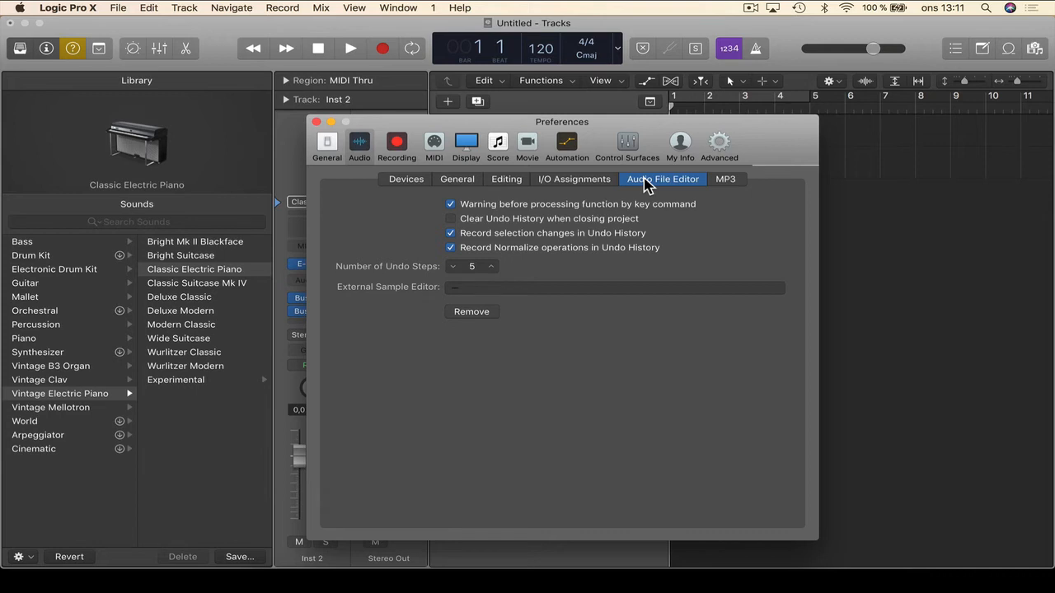
{"action": "left_click", "coordinate": [727, 182]}
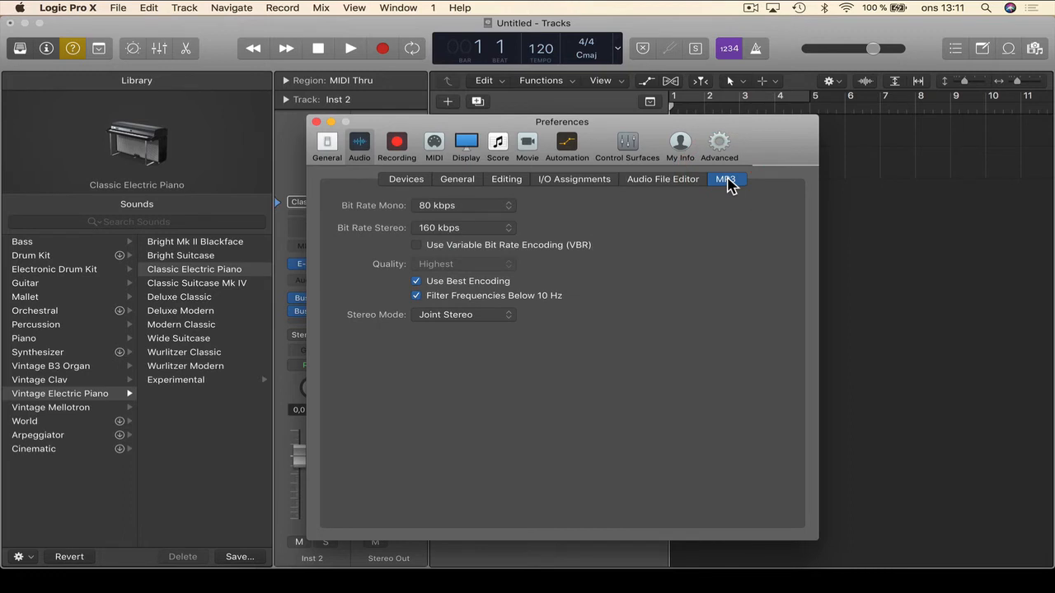
{"action": "left_click", "coordinate": [441, 231]}
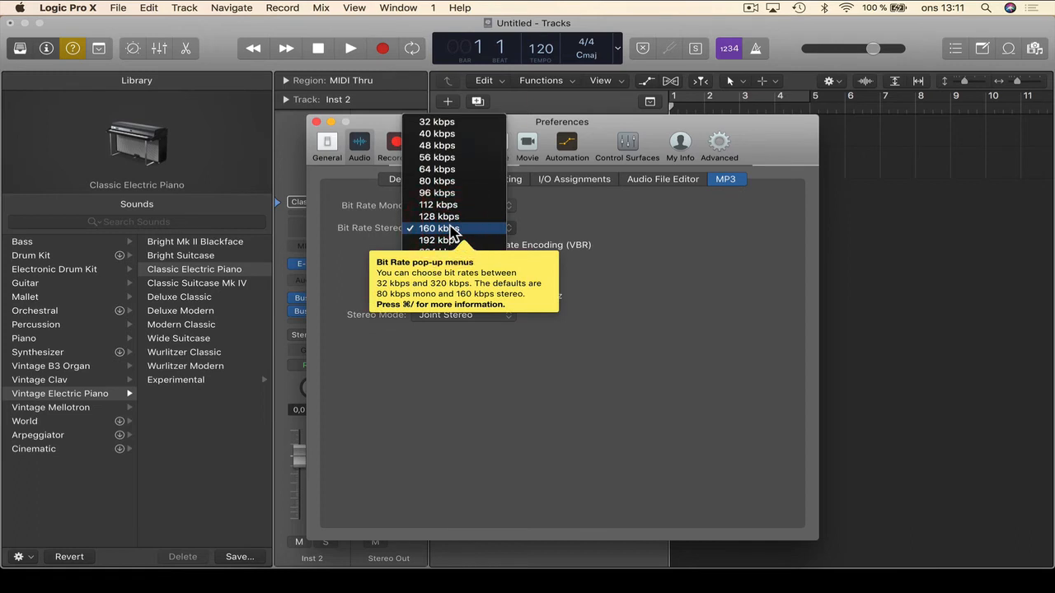
{"action": "left_click", "coordinate": [446, 277]}
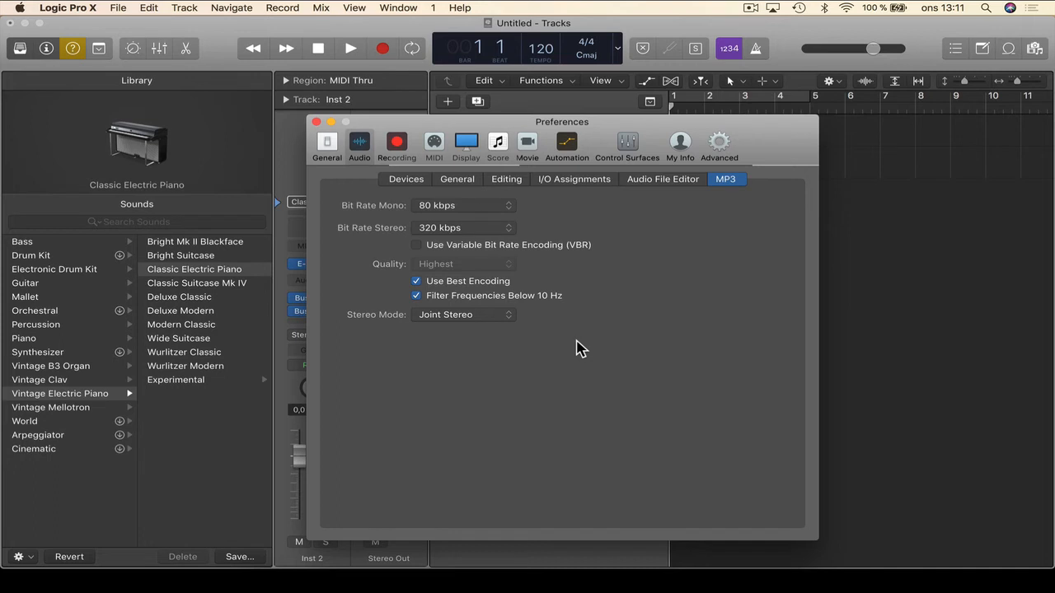
{"action": "left_click", "coordinate": [490, 232]}
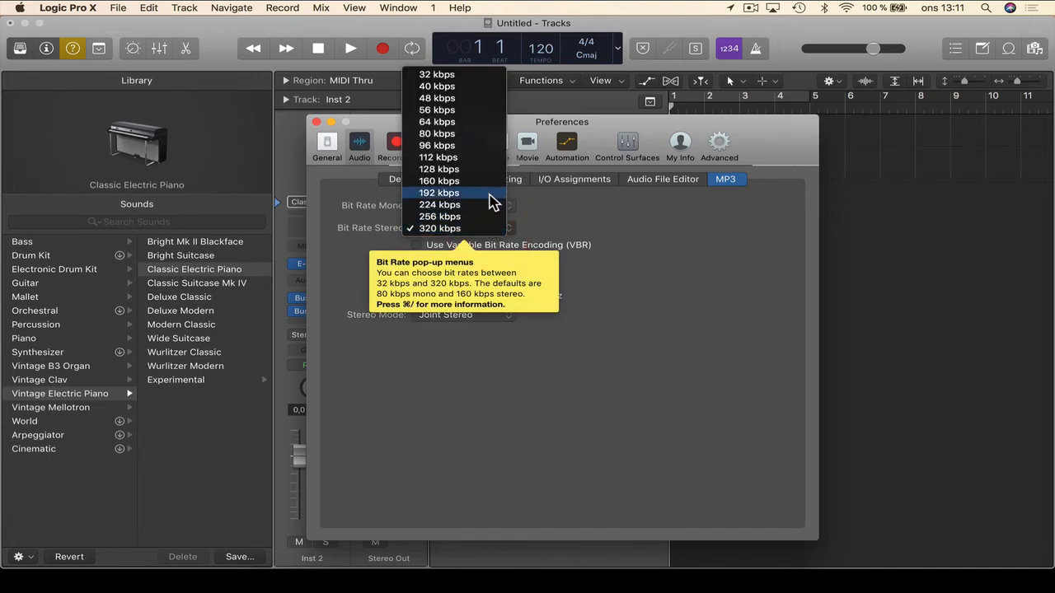
{"action": "left_click", "coordinate": [594, 219]}
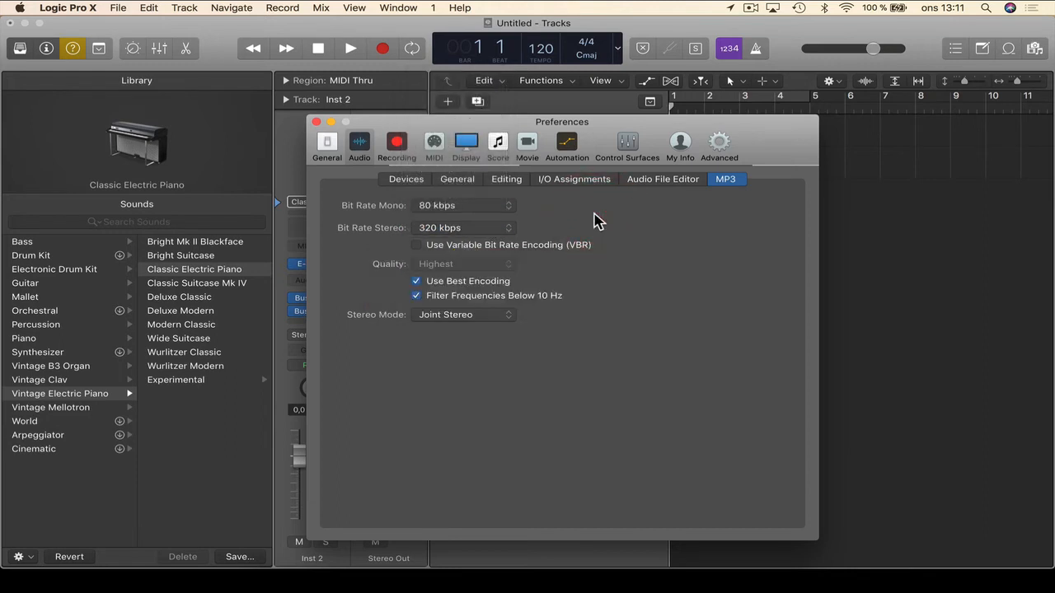
- Change the Recording File Type to WAVE (BWF) in the Recording preferences
{"action": "left_click", "coordinate": [395, 145]}
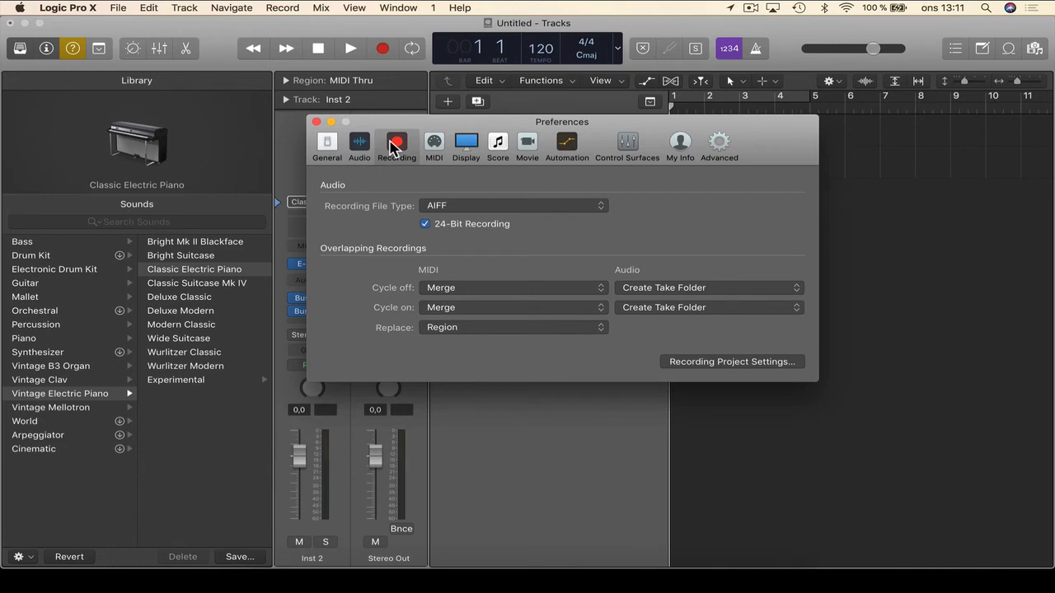
{"action": "left_click", "coordinate": [430, 203]}
{"action": "left_click", "coordinate": [407, 194]}
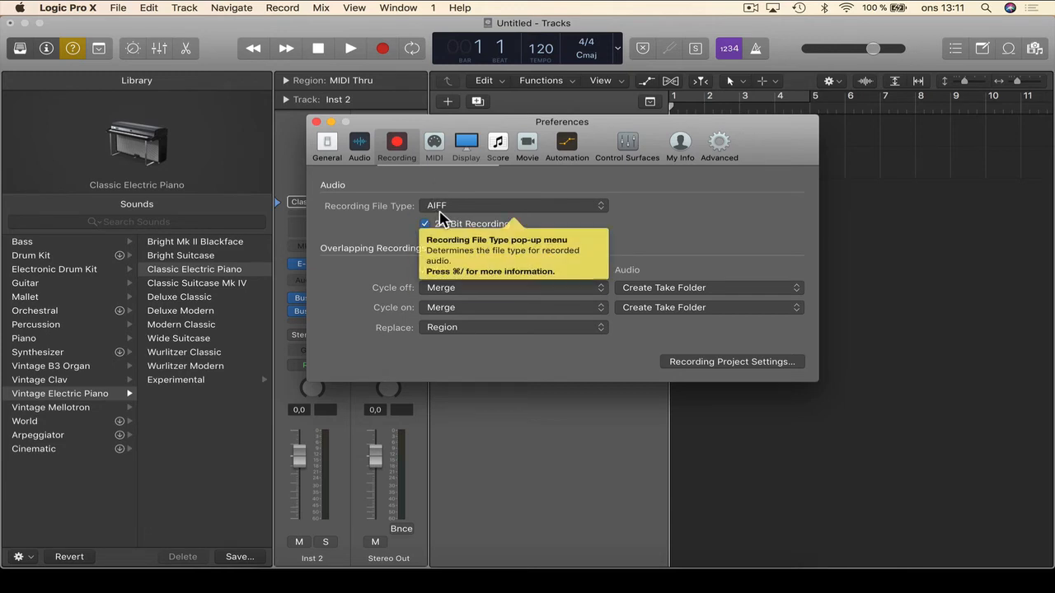
{"action": "left_click", "coordinate": [445, 206]}
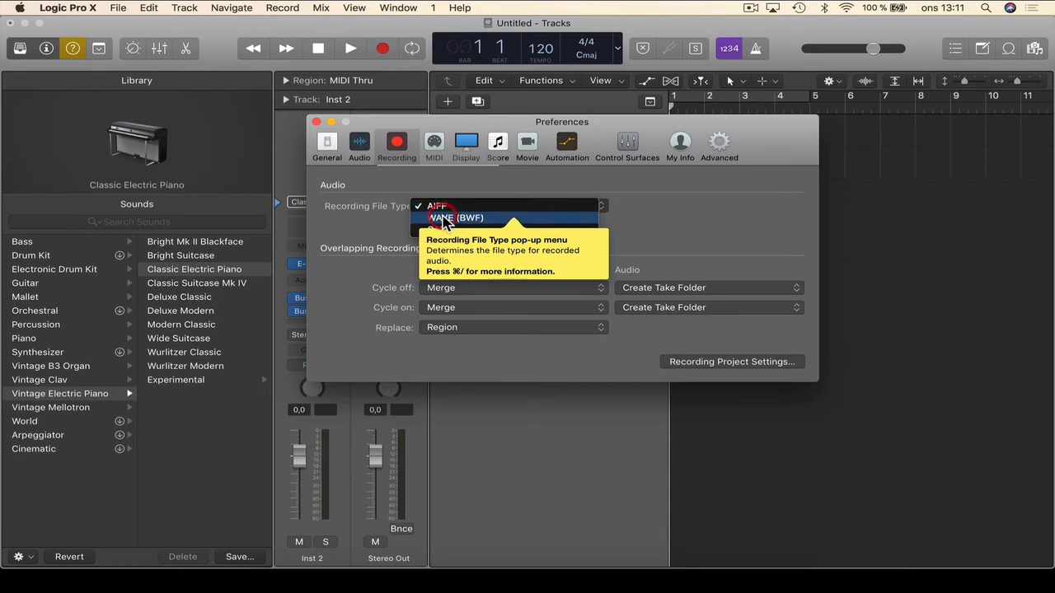
{"action": "left_click", "coordinate": [443, 219]}
{"action": "left_click", "coordinate": [477, 190]}
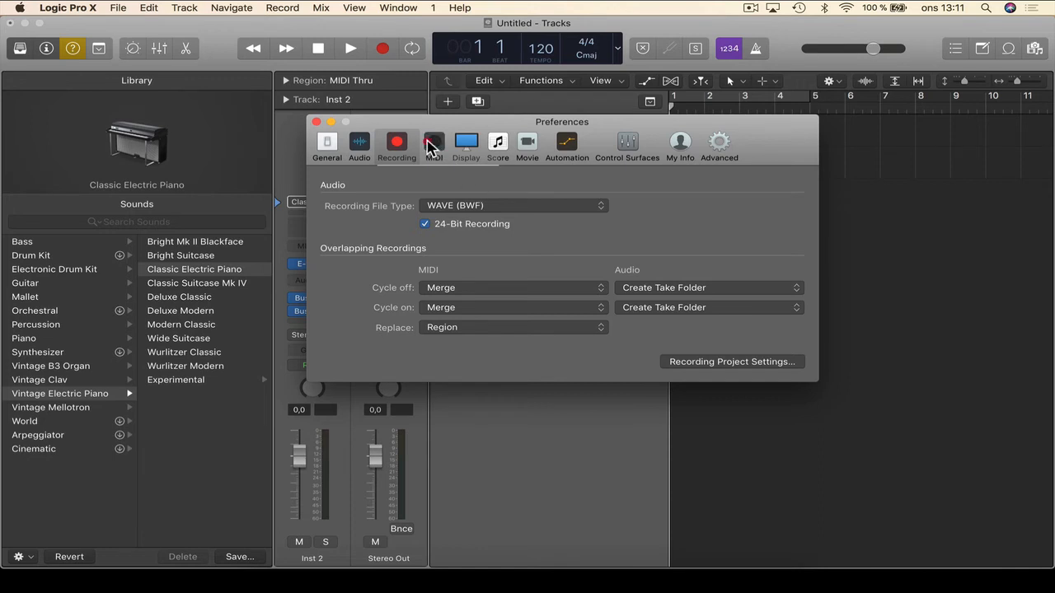
- Review the MIDI preferences for General, Reset Messages and Sync
{"action": "left_click", "coordinate": [431, 145]}
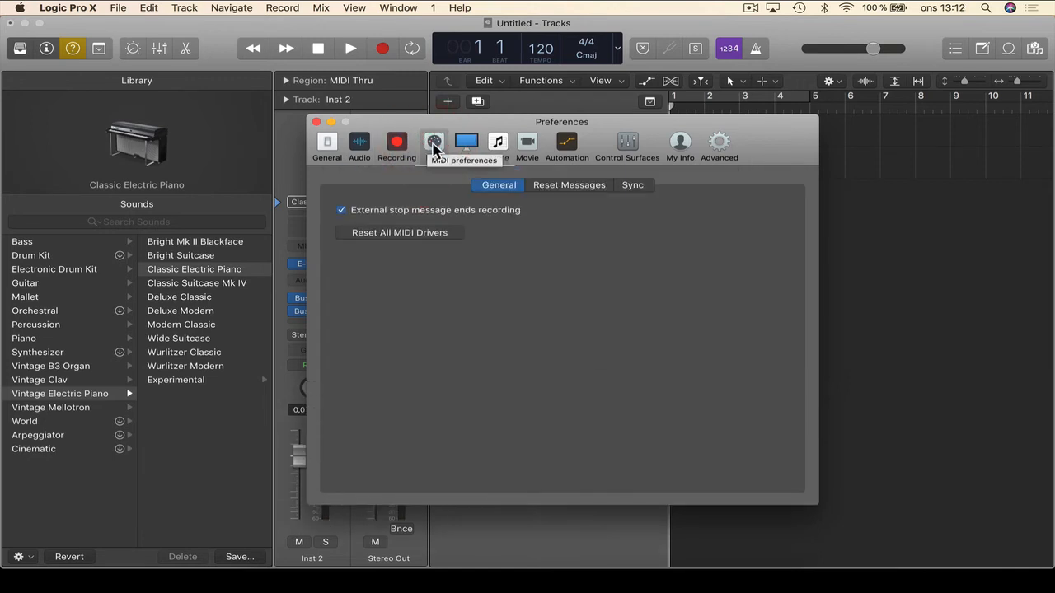
{"action": "left_click", "coordinate": [579, 192]}
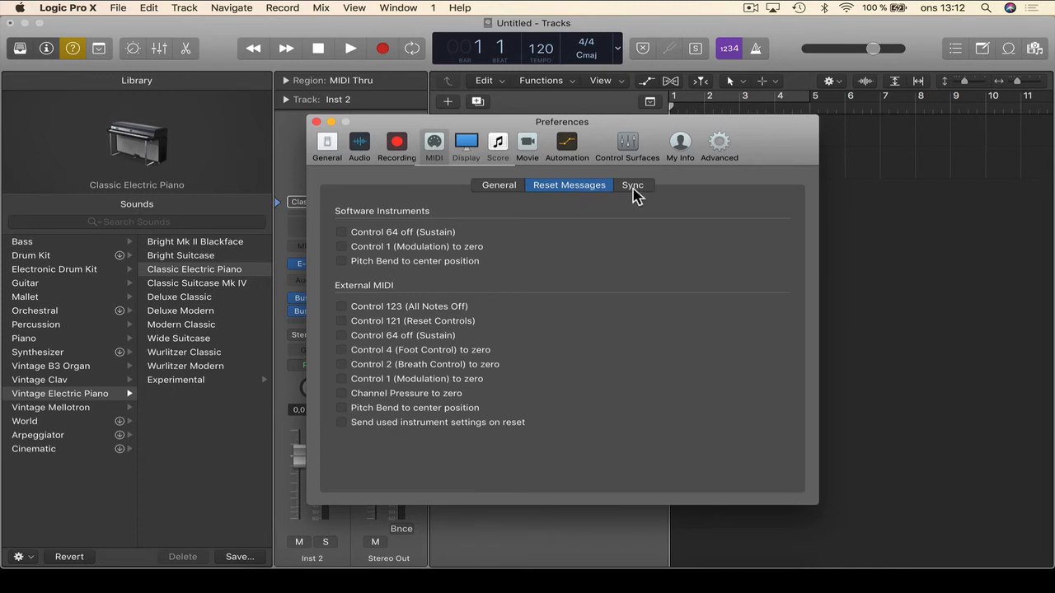
{"action": "left_click", "coordinate": [633, 190]}
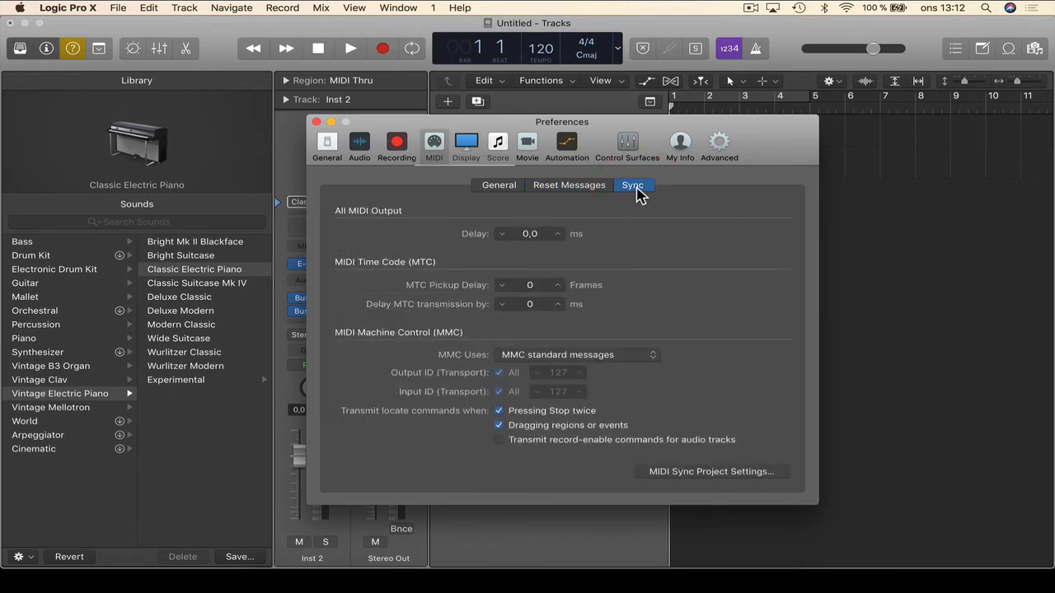
- Inspect the General display preferences and the available application languages
{"action": "left_click", "coordinate": [467, 145]}
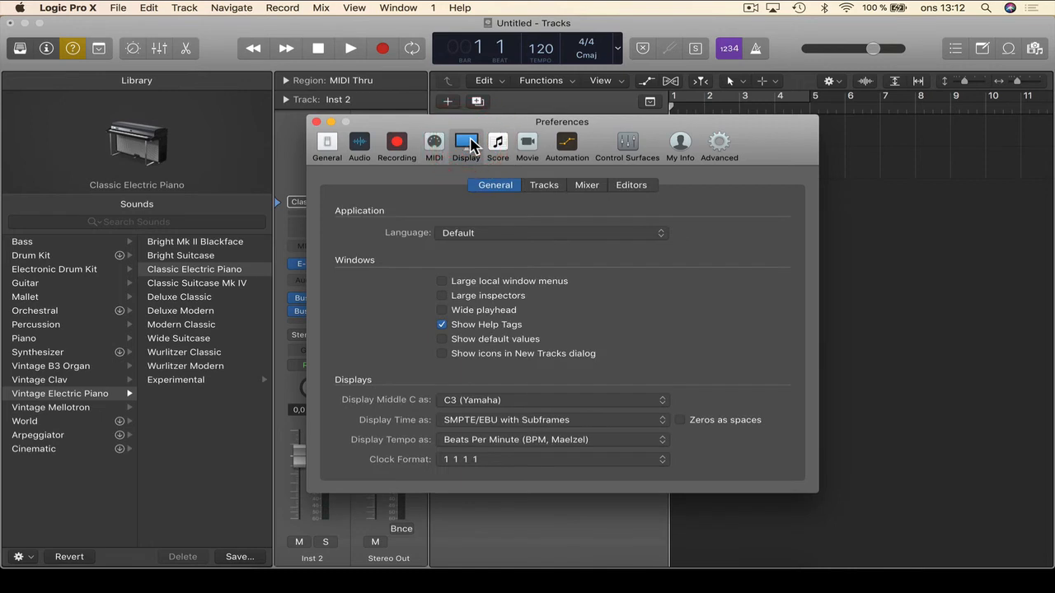
{"action": "left_click", "coordinate": [459, 233]}
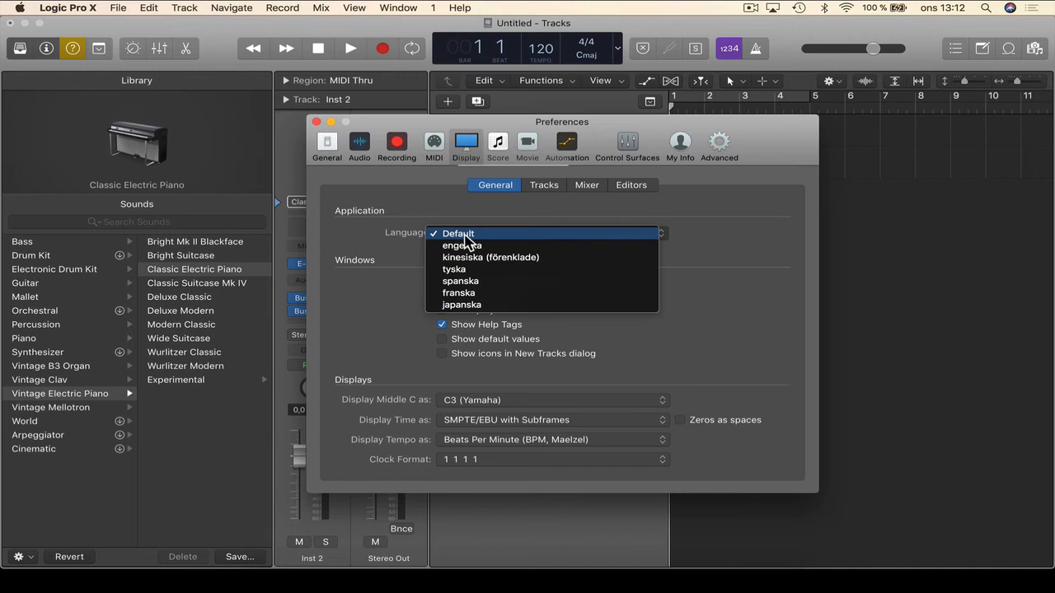
{"action": "left_click", "coordinate": [462, 206]}
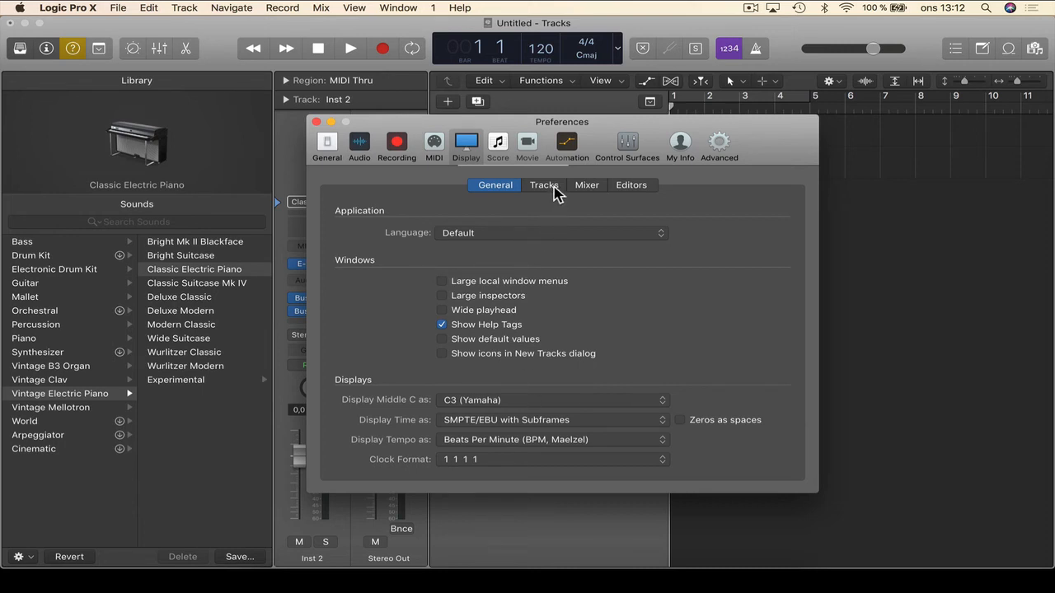
- Set the background to Bright in the Tracks display preferences, and move the Preferences window aside to uncover the Tracks area
{"action": "left_click", "coordinate": [544, 184]}
{"action": "left_click", "coordinate": [515, 235]}
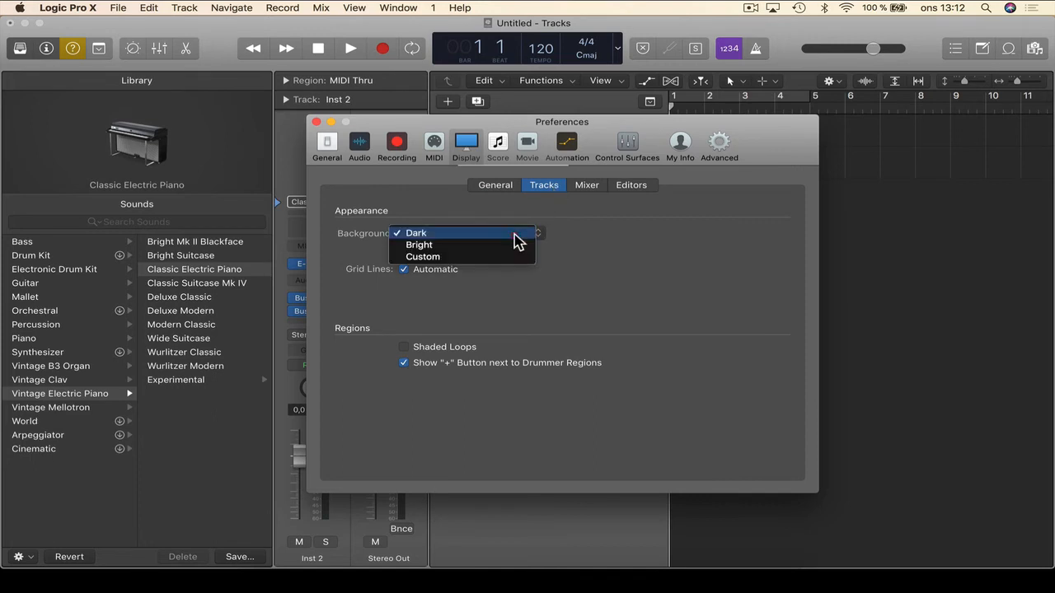
{"action": "left_click", "coordinate": [510, 245]}
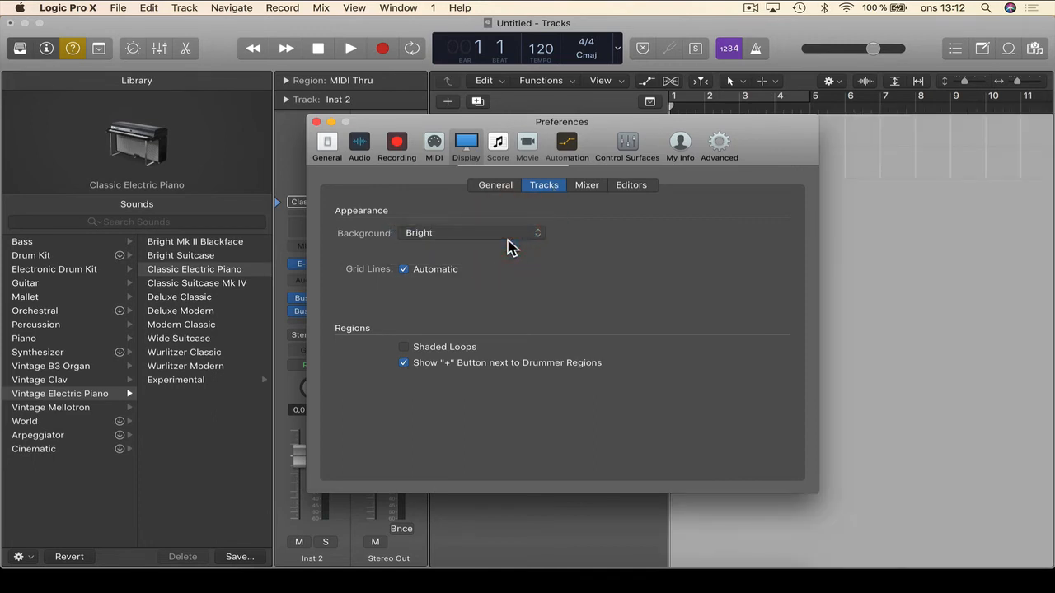
{"action": "left_click_drag", "start_coordinate": [618, 128], "coordinate": [381, 125]}
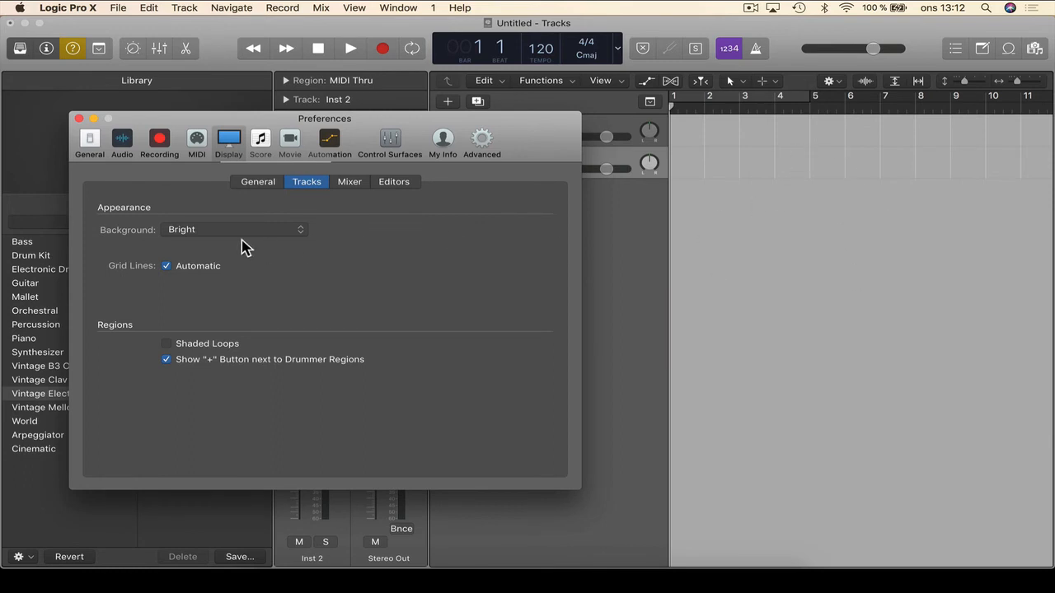
- Set the Tracks background to Custom, with its brightness slider at the darkest end
{"action": "left_click", "coordinate": [210, 234]}
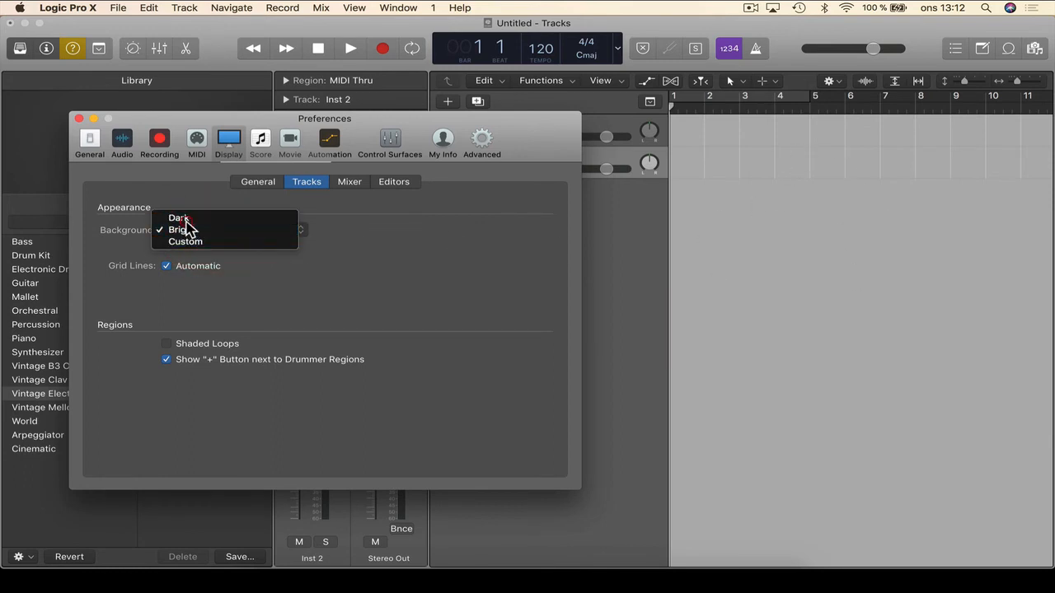
{"action": "left_click", "coordinate": [186, 221]}
{"action": "left_click", "coordinate": [189, 229]}
{"action": "left_click", "coordinate": [182, 239]}
{"action": "left_click", "coordinate": [196, 230]}
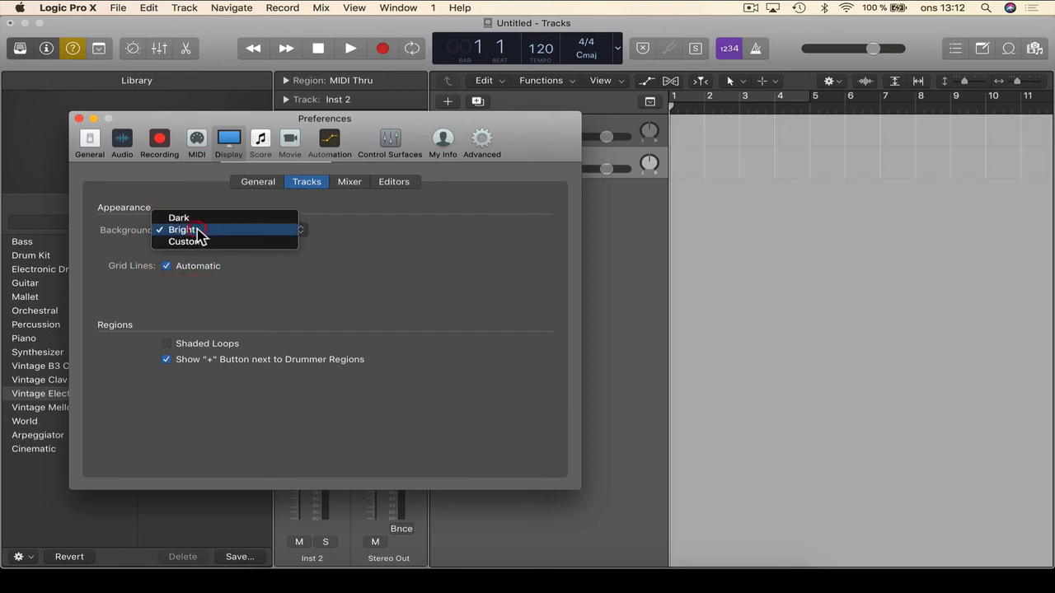
{"action": "left_click", "coordinate": [185, 242]}
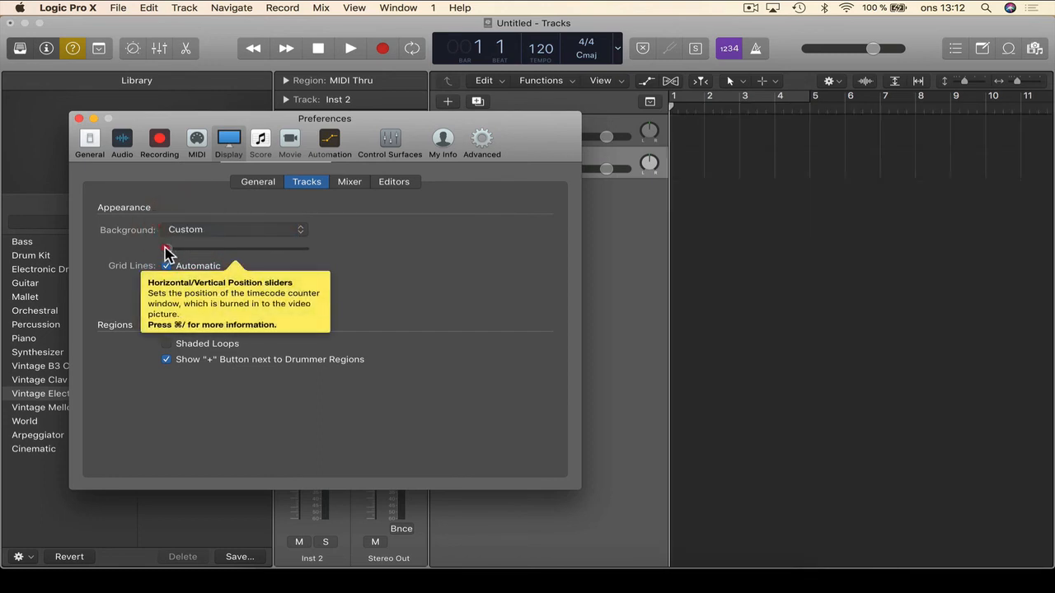
{"action": "mouse_move", "coordinate": [165, 247]}
{"action": "left_mouse_down"}
{"action": "mouse_move", "coordinate": [317, 249]}
{"action": "mouse_move", "coordinate": [168, 248]}
{"action": "left_mouse_up"}
{"action": "left_click", "coordinate": [189, 229]}
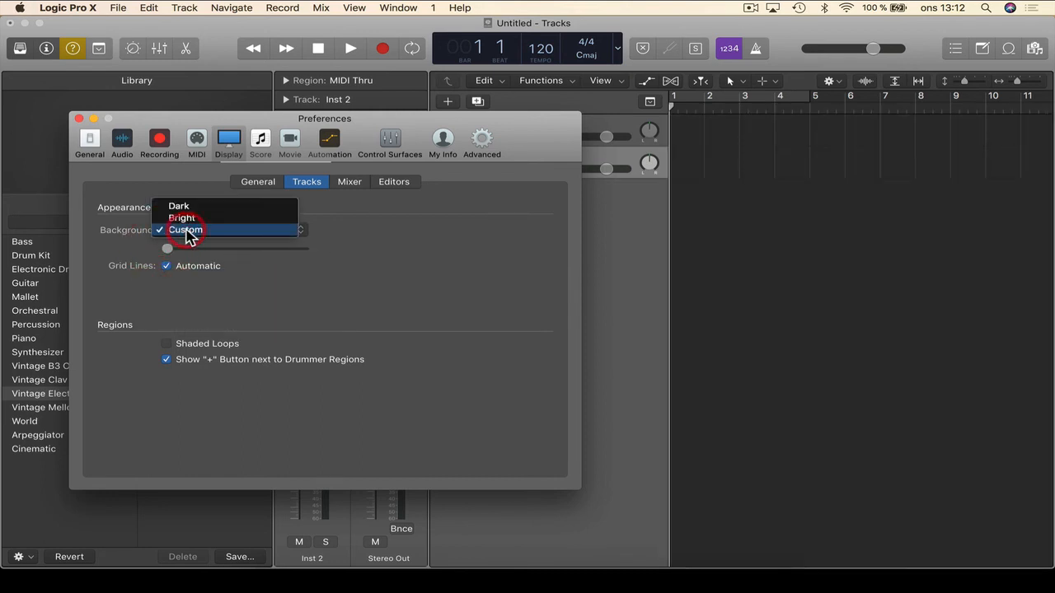
{"action": "left_click", "coordinate": [333, 272]}
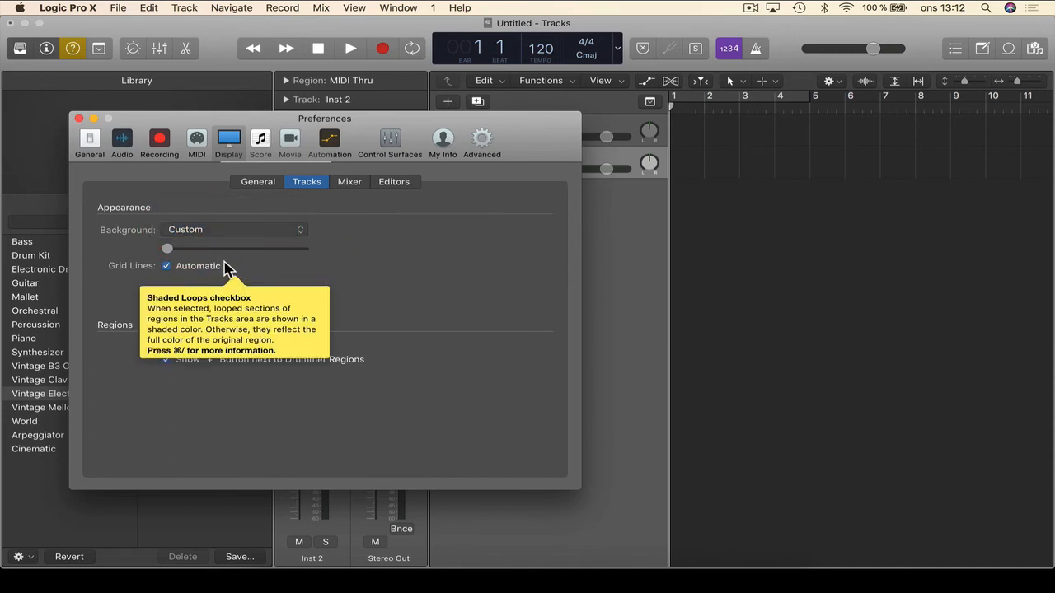
- Try manual grid lines by adjusting the horizontal slider and toggling black vertical lines, and return the grid lines to Automatic
{"action": "left_click", "coordinate": [196, 268]}
{"action": "left_click", "coordinate": [197, 267]}
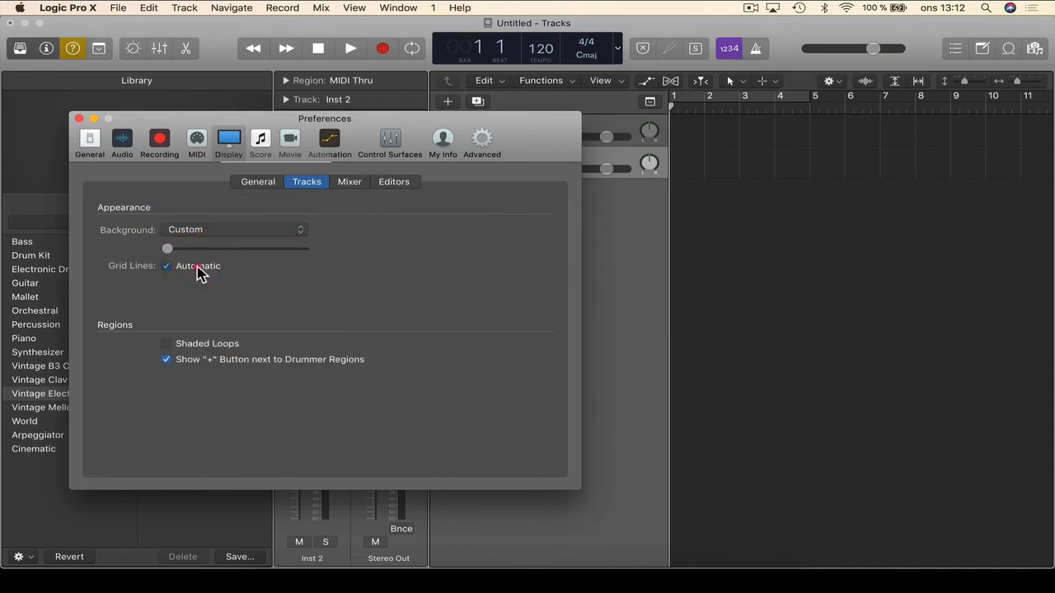
{"action": "left_click", "coordinate": [198, 267]}
{"action": "left_click_drag", "start_coordinate": [262, 288], "coordinate": [337, 290]}
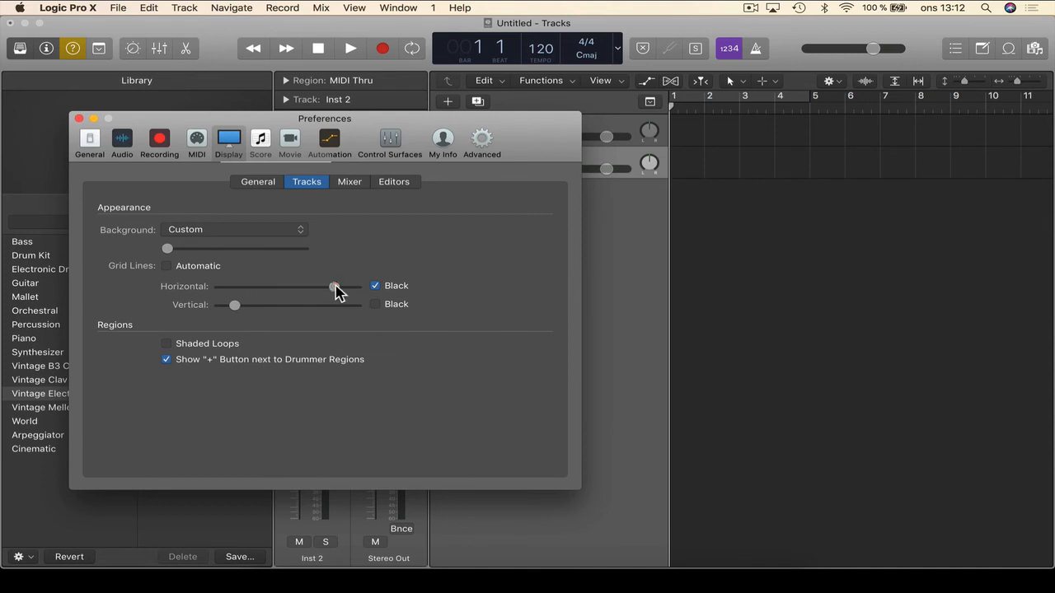
{"action": "left_click", "coordinate": [392, 305]}
{"action": "left_click", "coordinate": [393, 305]}
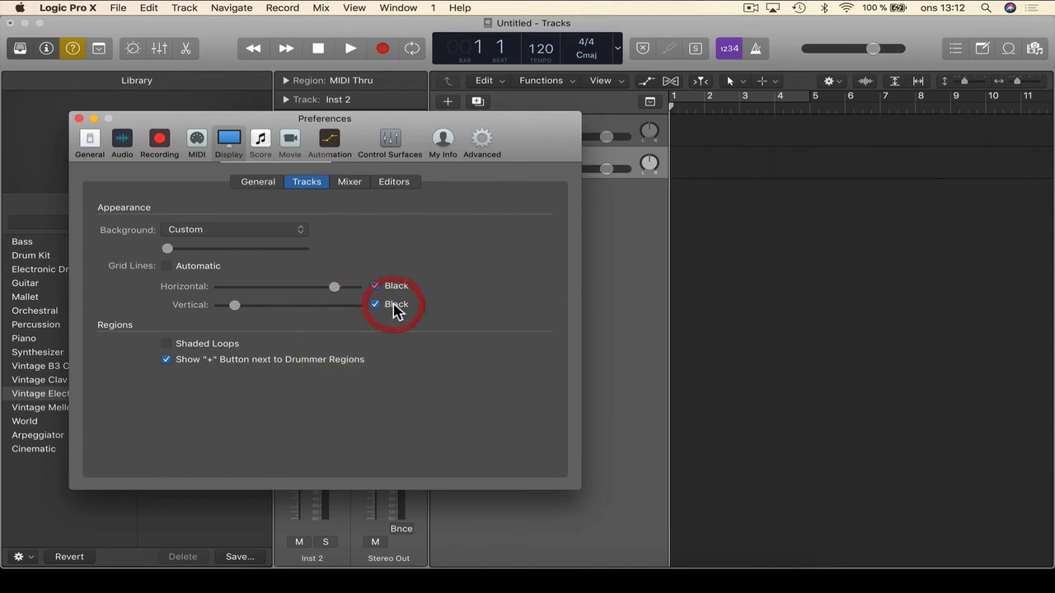
{"action": "left_click", "coordinate": [394, 306]}
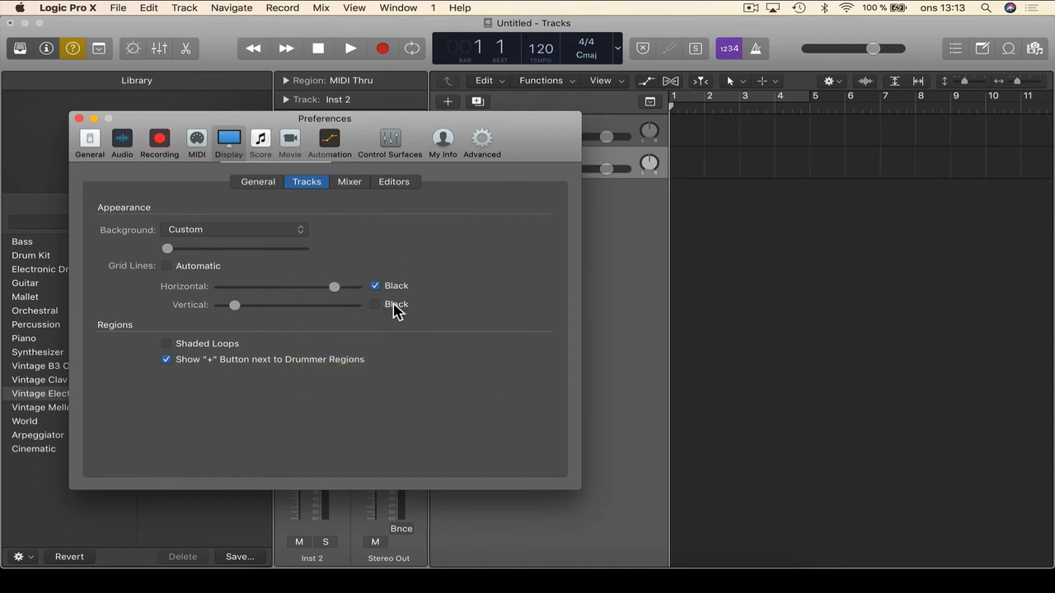
{"action": "left_click", "coordinate": [199, 269]}
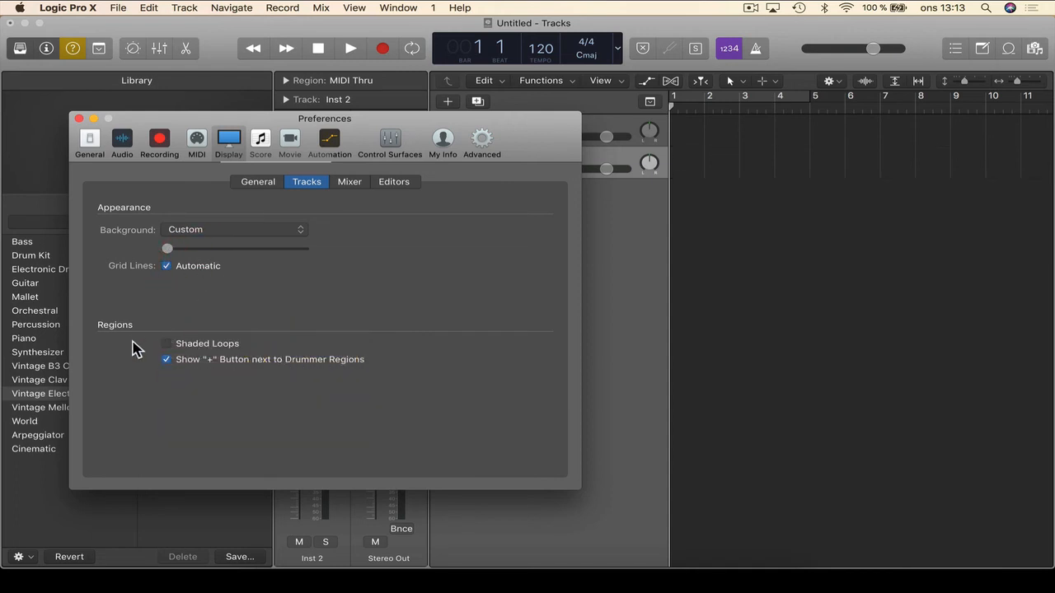
- Create a looped empty MIDI region at bar 1 of the first track, comparing it with Shaded Loops enabled and disabled
{"action": "left_click", "coordinate": [213, 348]}
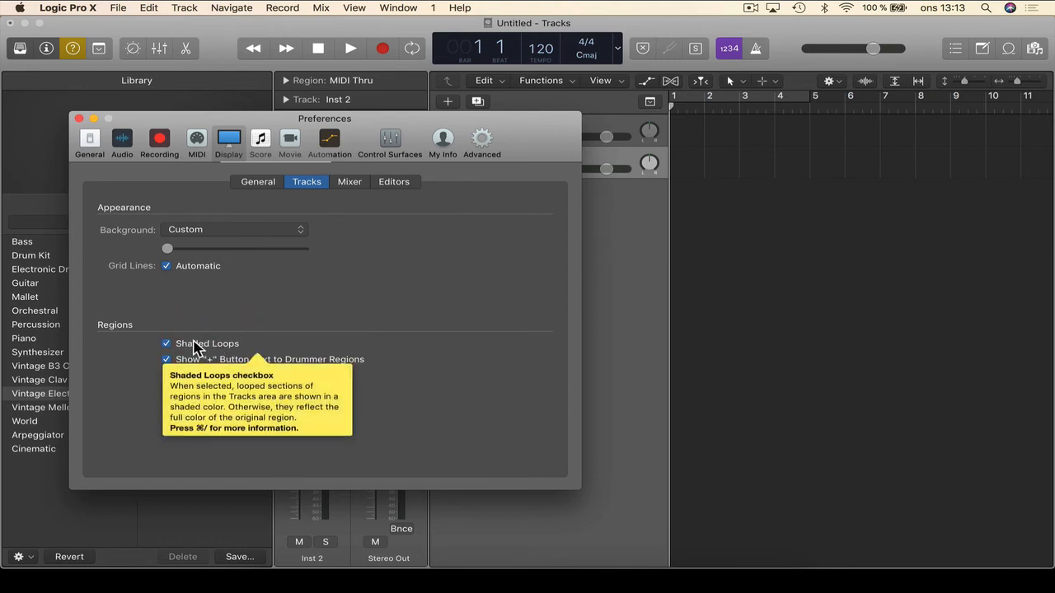
{"action": "right_click", "coordinate": [694, 133]}
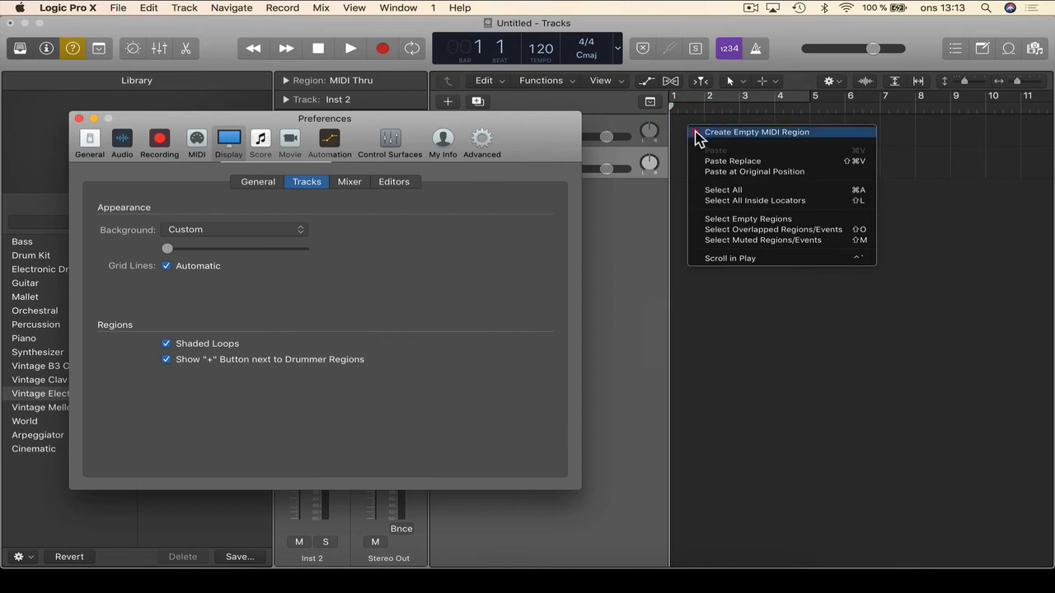
{"action": "left_click", "coordinate": [725, 132]}
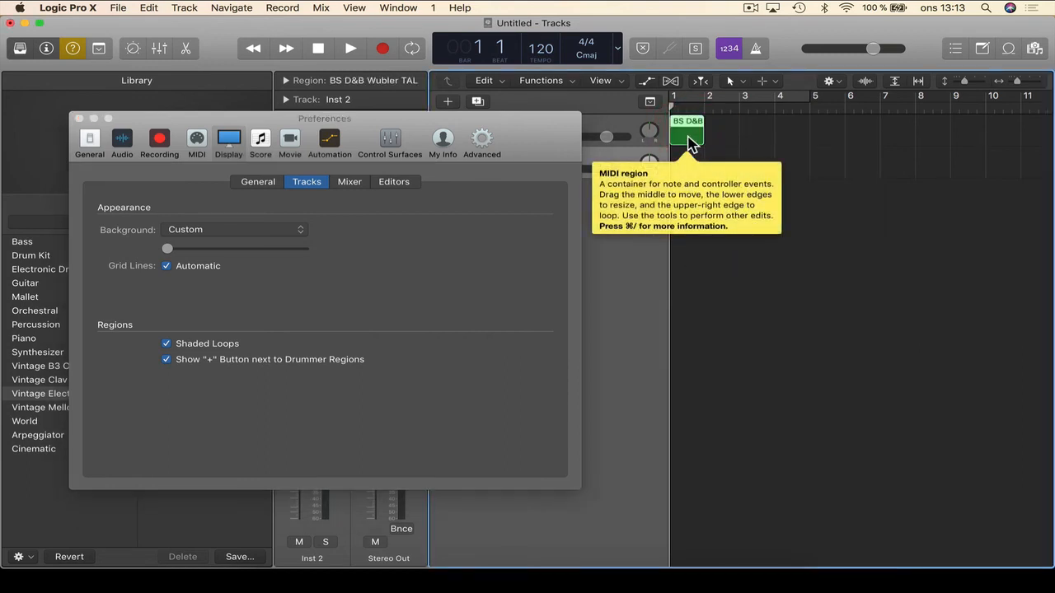
{"action": "key", "text": "l"}
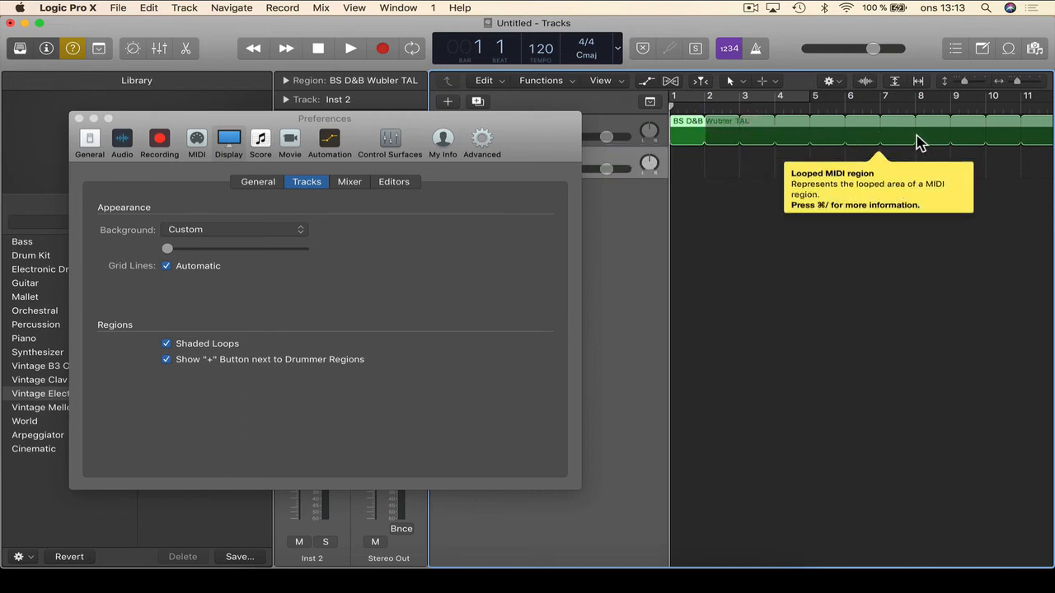
{"action": "left_click", "coordinate": [923, 164]}
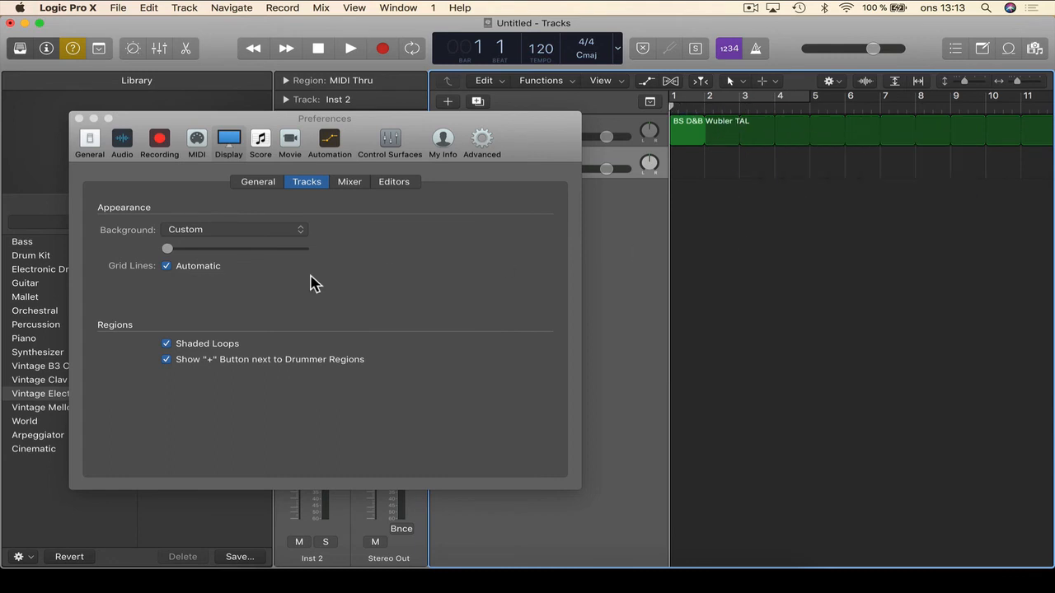
{"action": "left_click", "coordinate": [209, 342]}
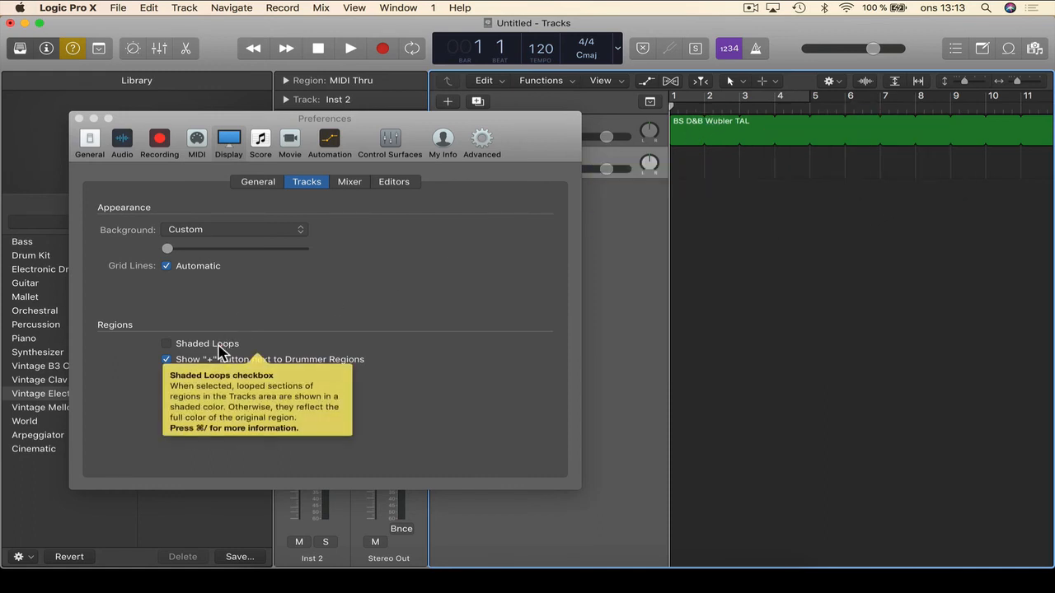
- Enable Shaded Loops for regions, and show the Mixer display preferences for the plug-in window and level meters
{"action": "left_click", "coordinate": [220, 352]}
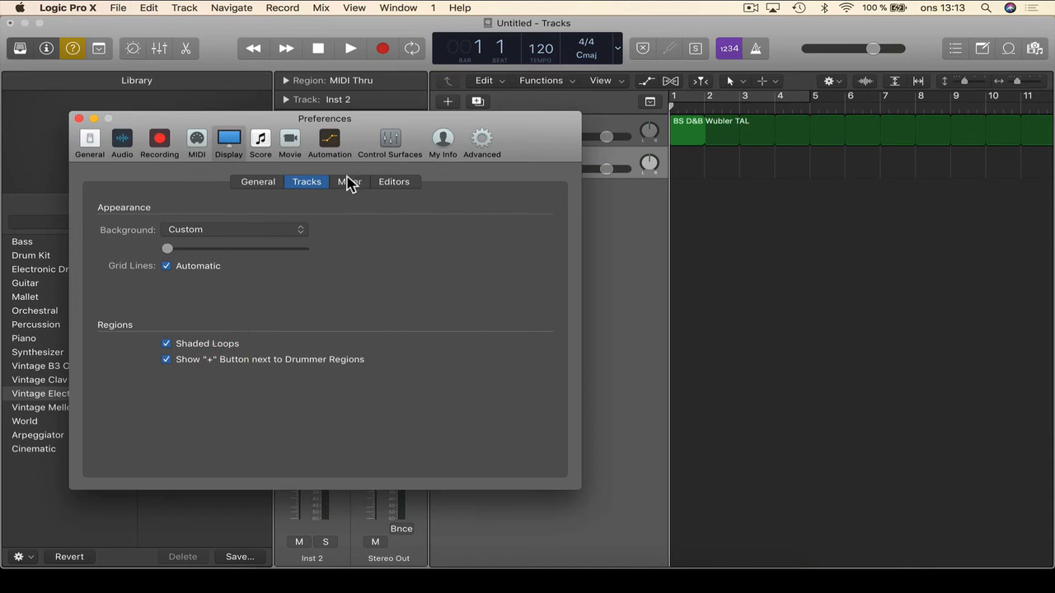
{"action": "left_click", "coordinate": [347, 184]}
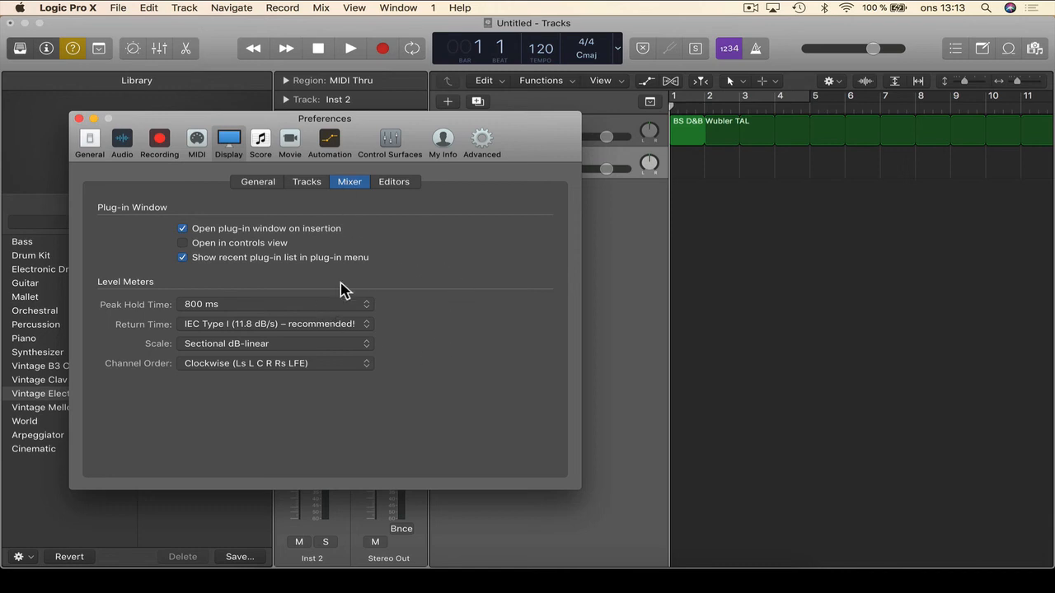
- Open the bar 1 MIDI region in an enlarged Piano Roll and enable its bright background in the Editors display preferences
{"action": "left_click", "coordinate": [410, 183]}
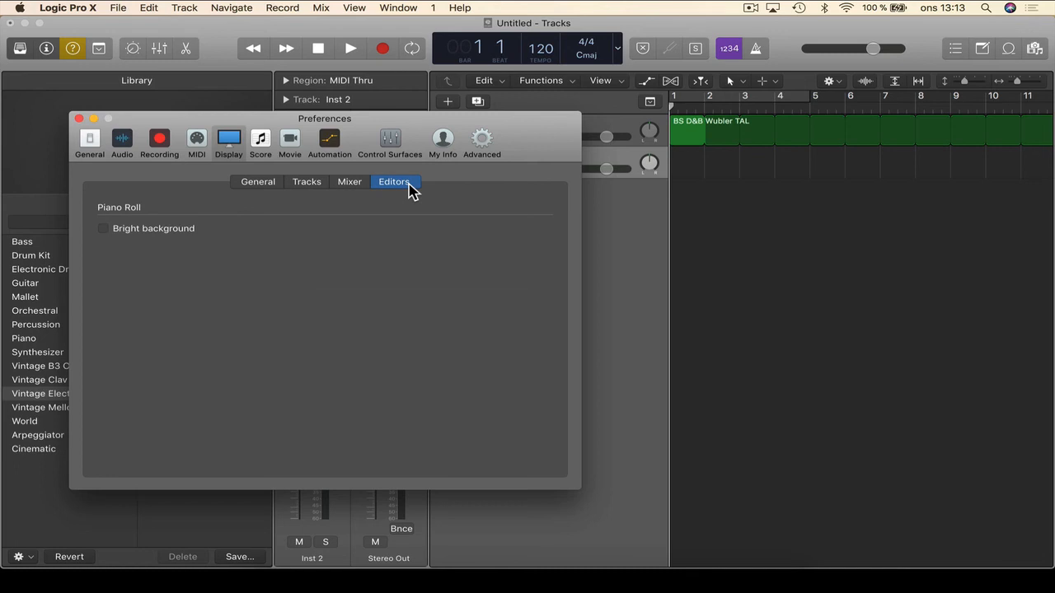
{"action": "double_click", "coordinate": [685, 132]}
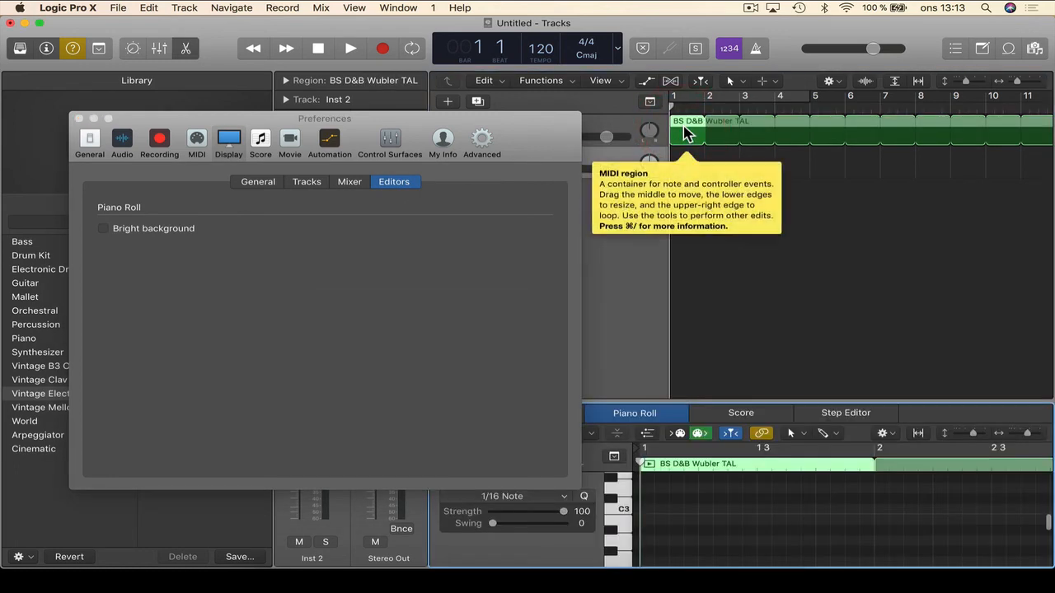
{"action": "left_click_drag", "start_coordinate": [700, 404], "coordinate": [703, 250]}
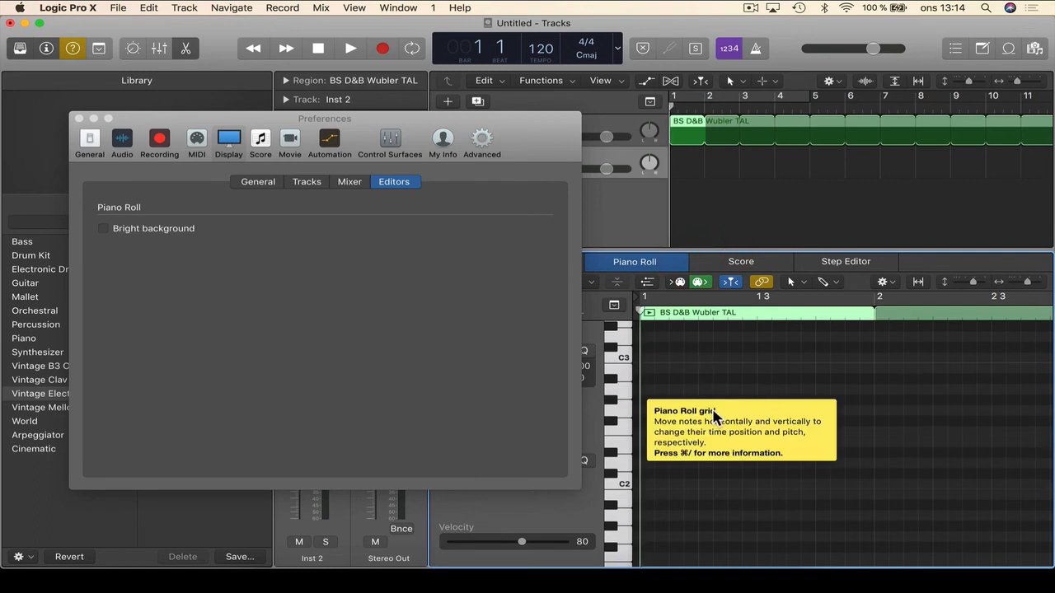
{"action": "left_click", "coordinate": [141, 234]}
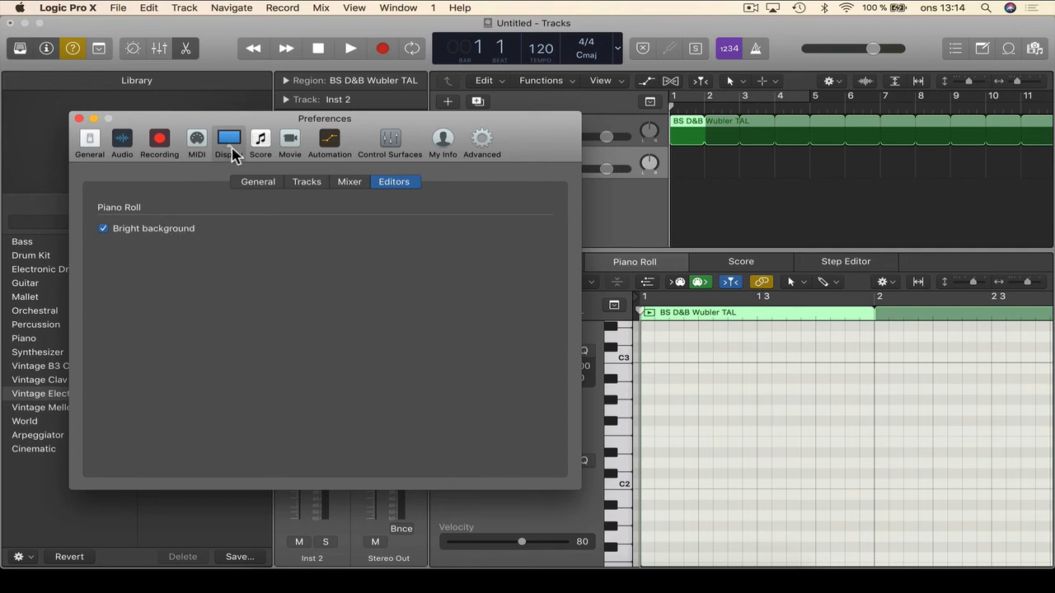
- Show the Score preferences, move the Preferences window aside, and view the region as notation in the Score editor
{"action": "left_click", "coordinate": [260, 140]}
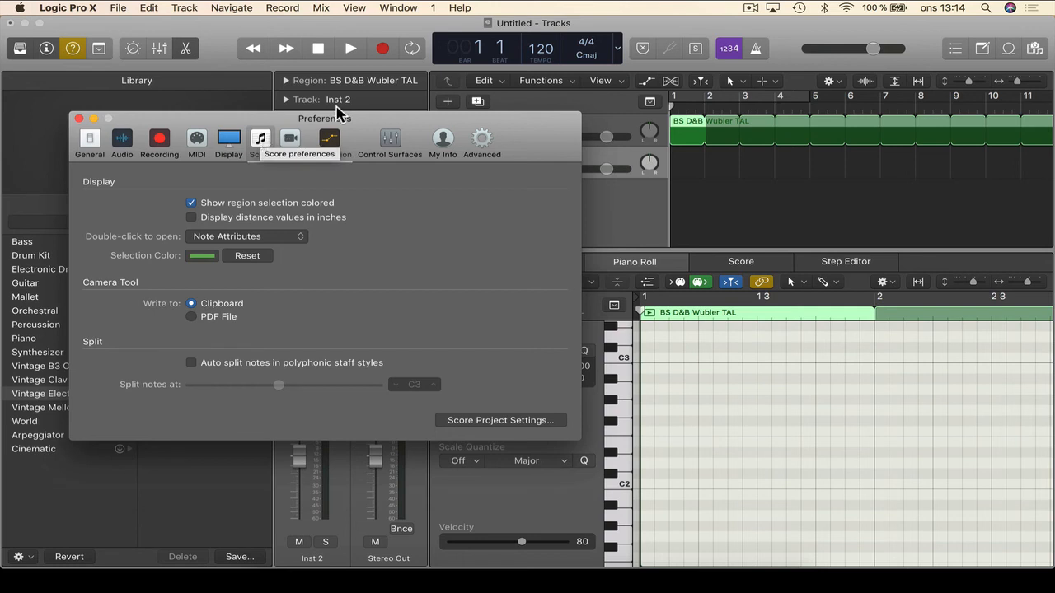
{"action": "left_click_drag", "start_coordinate": [322, 115], "coordinate": [267, 14]}
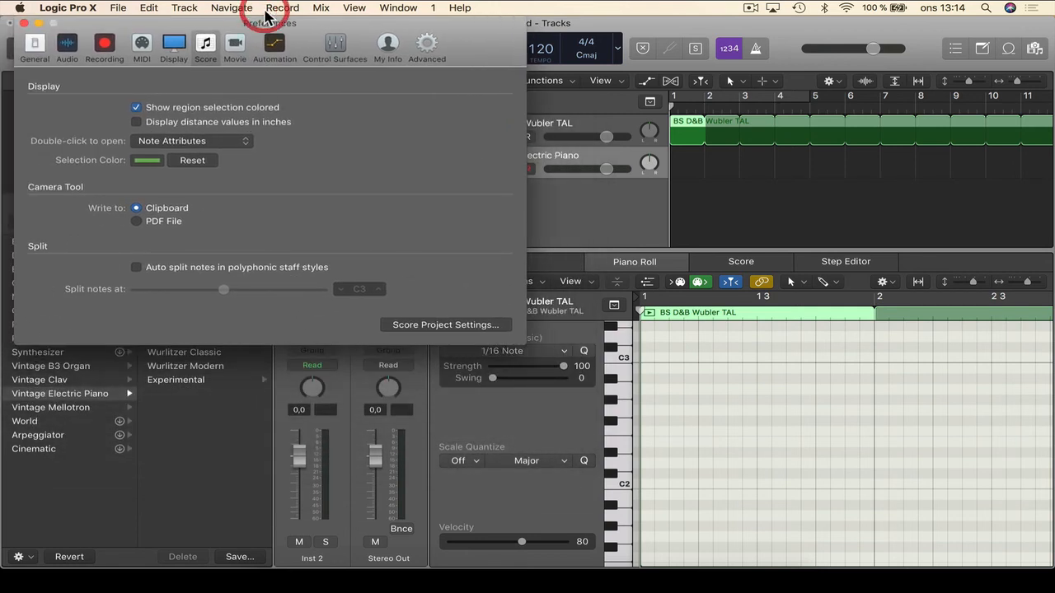
{"action": "left_click", "coordinate": [739, 262]}
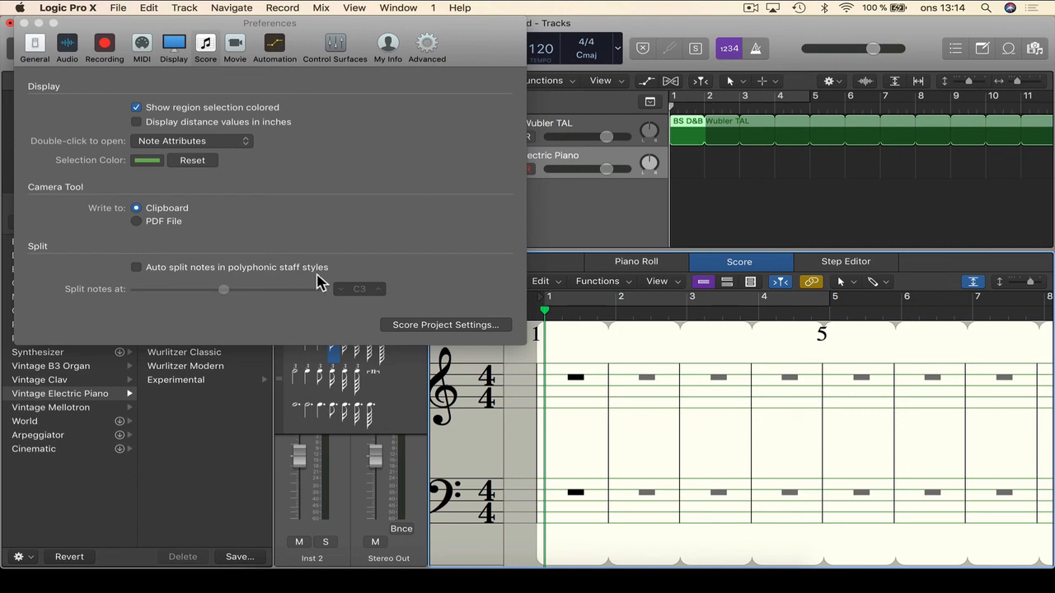
- Review the Movie and Automation preferences, closing the Score editor and moving the Preferences window back over the Library and Tracks area
{"action": "left_click", "coordinate": [235, 56]}
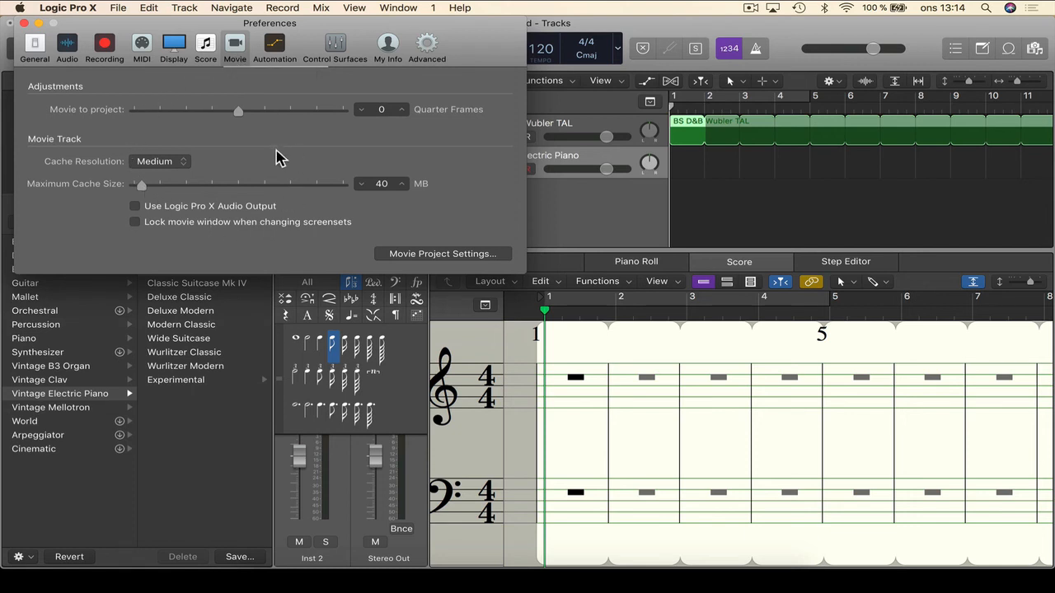
{"action": "left_click", "coordinate": [281, 46]}
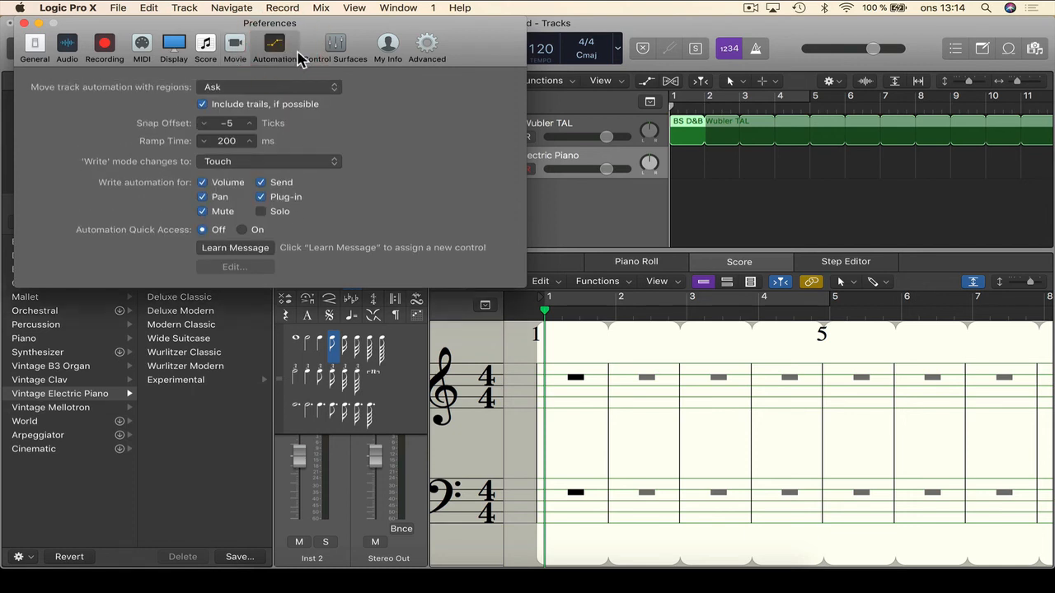
{"action": "left_click", "coordinate": [692, 260]}
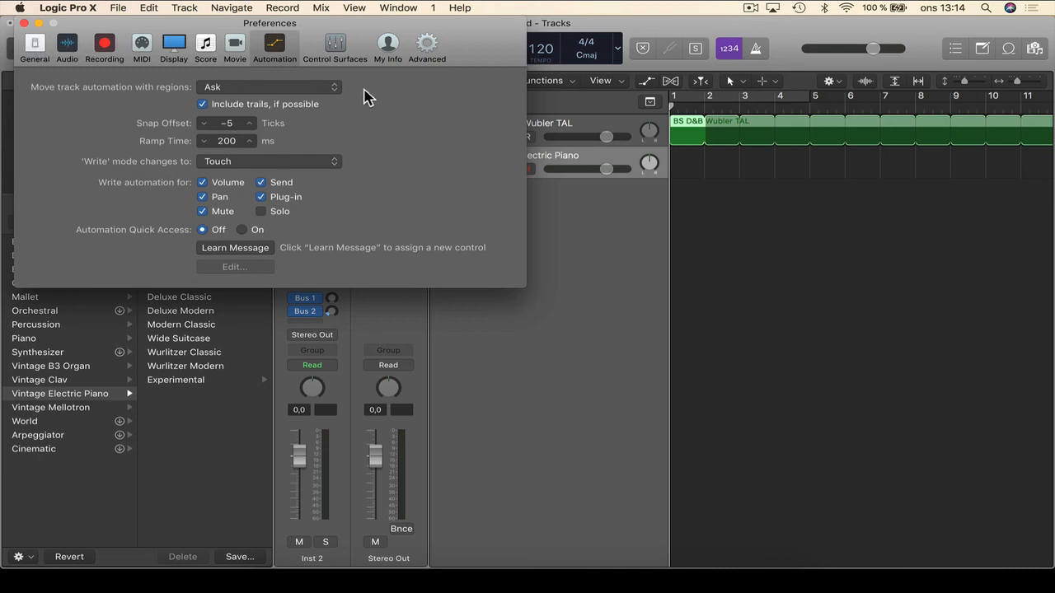
{"action": "left_click_drag", "start_coordinate": [218, 24], "coordinate": [329, 127]}
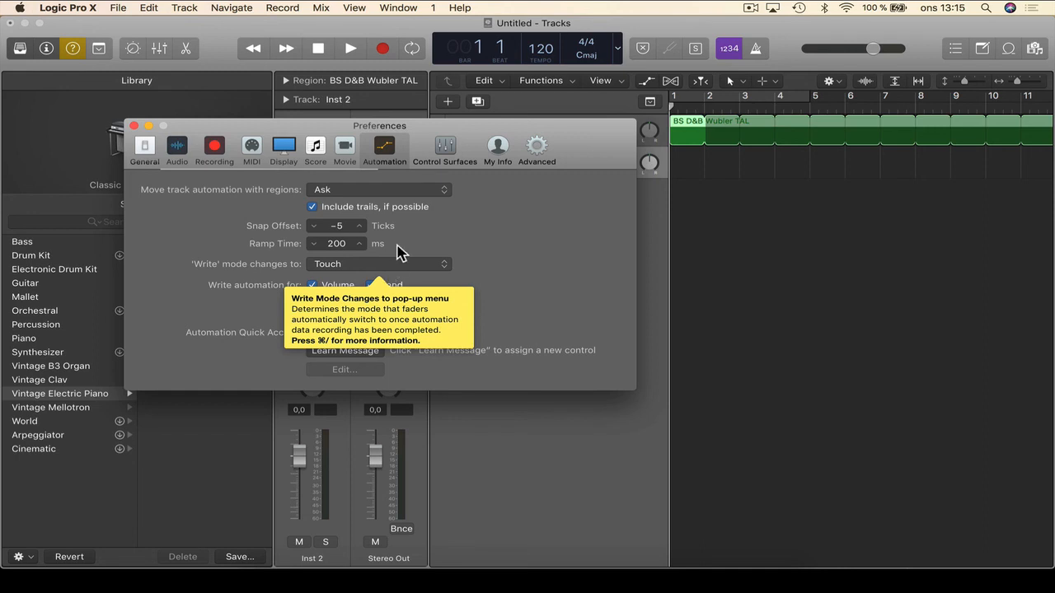
- Examine the Control Surfaces preferences, covering the General, Help Tags and MIDI Controllers settings
{"action": "left_click", "coordinate": [448, 155]}
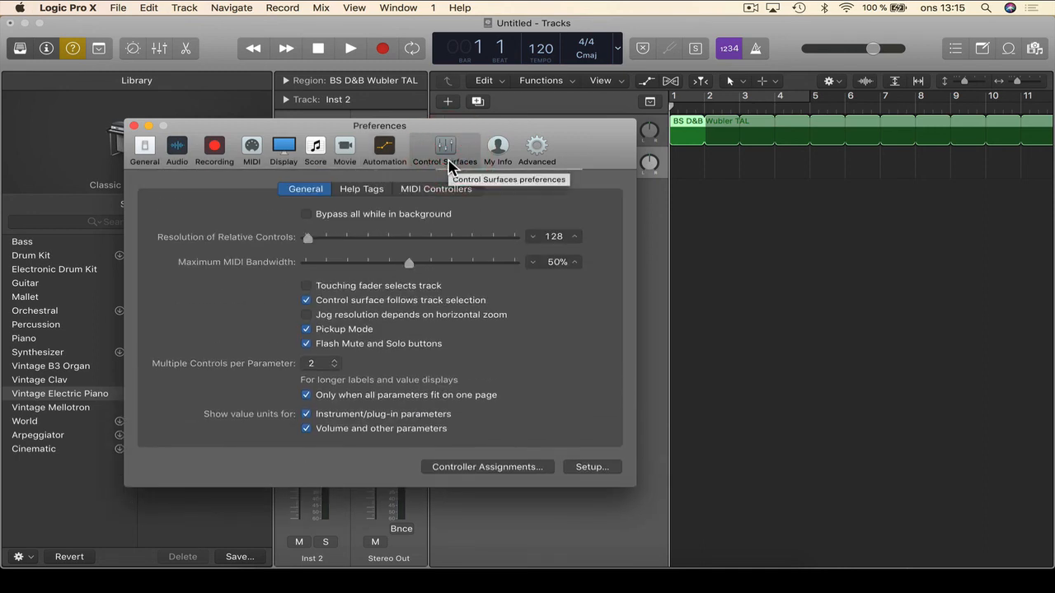
{"action": "left_click", "coordinate": [382, 191]}
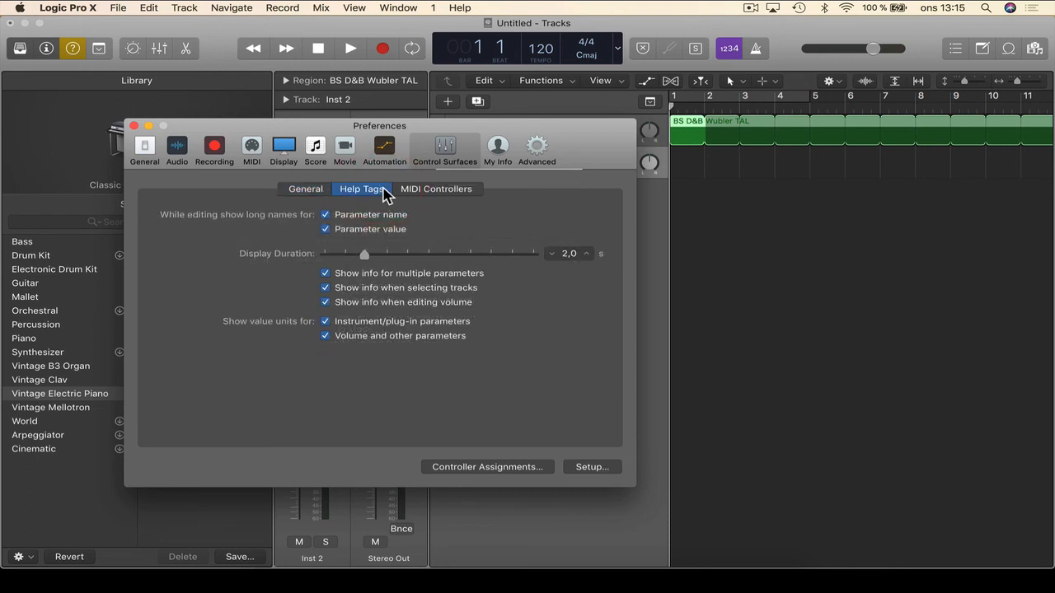
{"action": "left_click", "coordinate": [428, 191]}
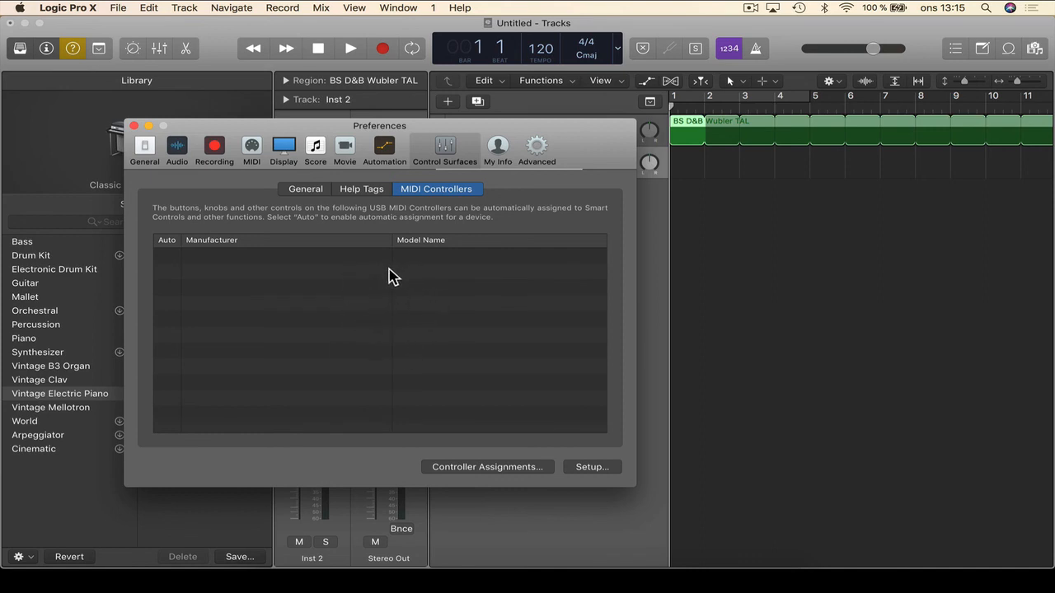
{"action": "left_click", "coordinate": [450, 254]}
- Review the My Info fields and the Advanced tools with their additional options, and close the Preferences window
{"action": "left_click", "coordinate": [501, 155]}
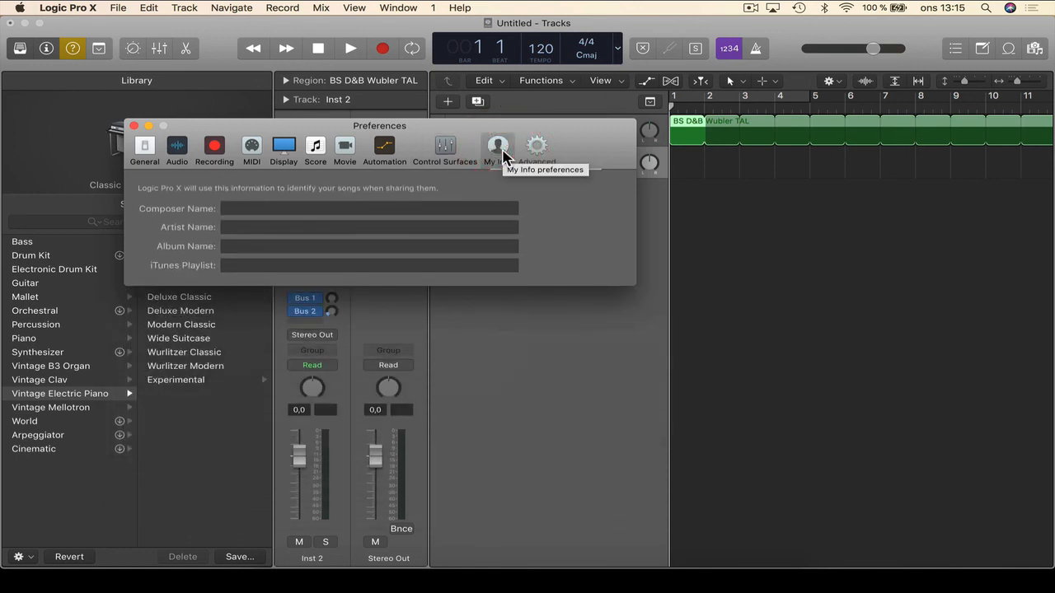
{"action": "mouse_move", "coordinate": [296, 203]}
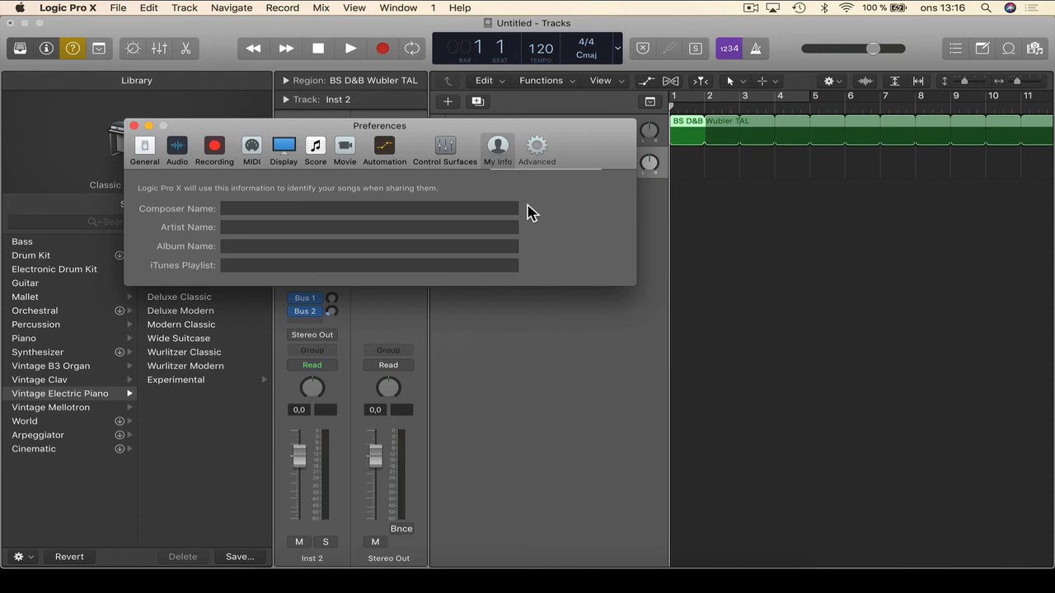
{"action": "left_click", "coordinate": [537, 150]}
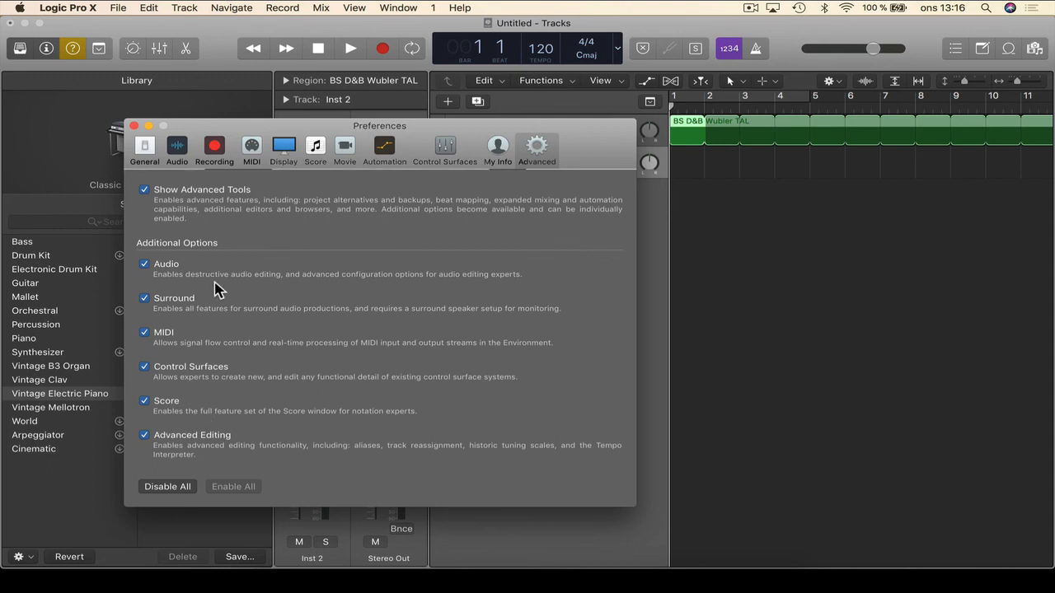
{"action": "left_click", "coordinate": [133, 126]}
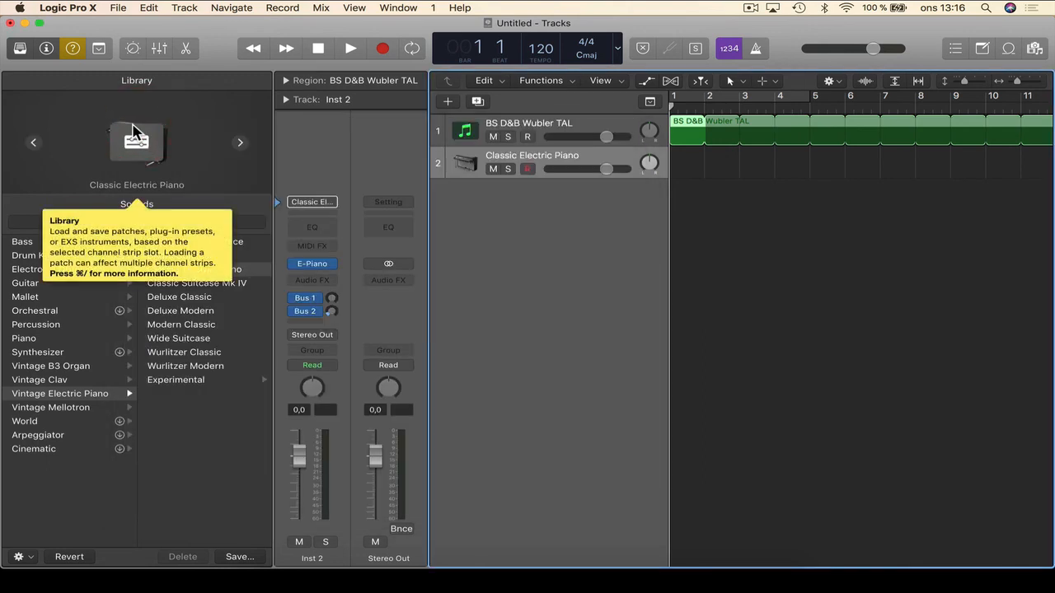